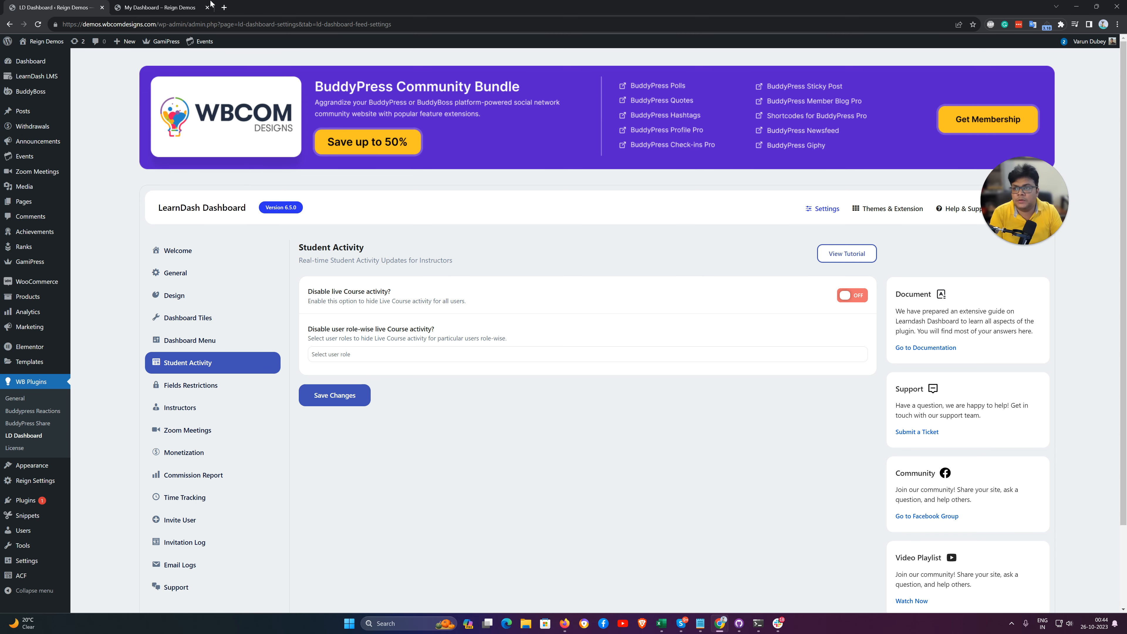
Step: Switch to the front-end My Dashboard page and open Course Reports from the expanded Reports section
key(ctrl+Tab)
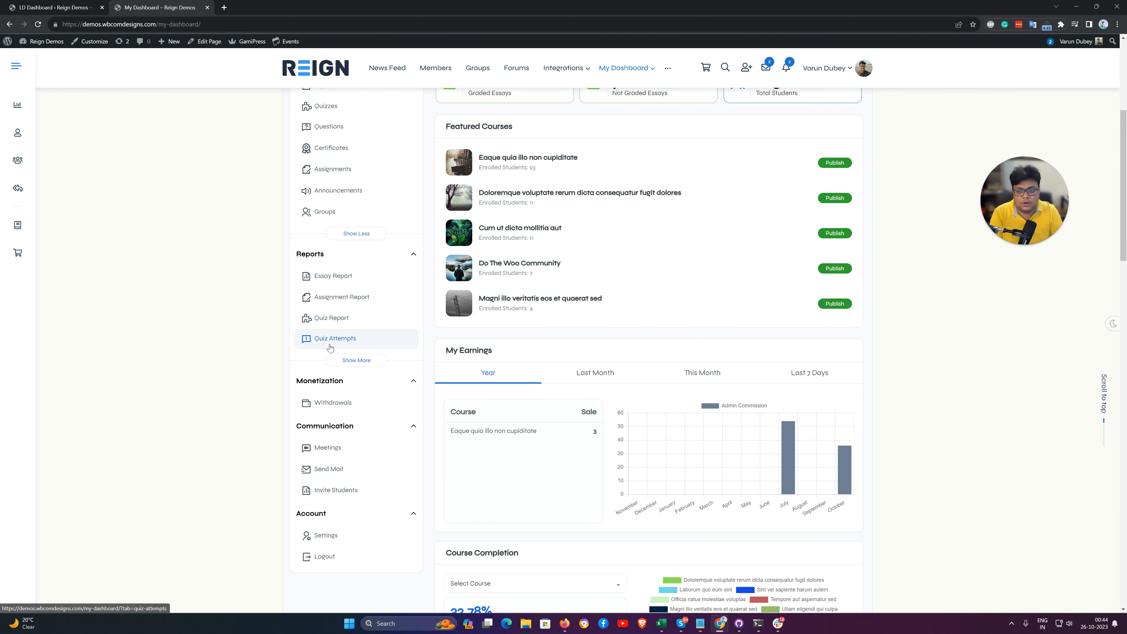
click(355, 360)
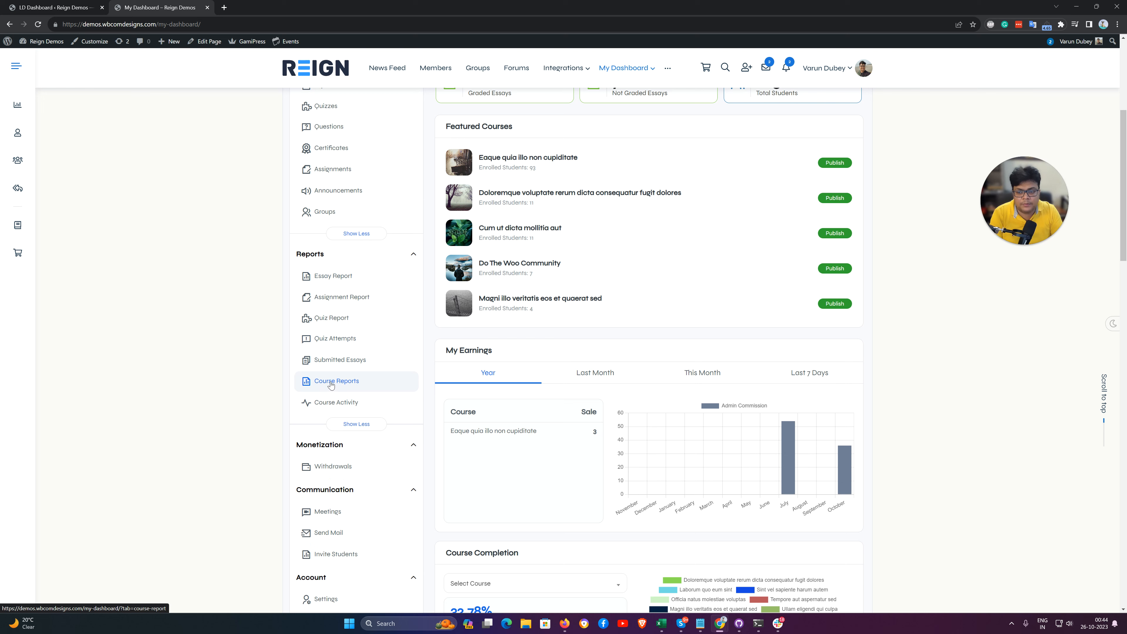
click(331, 386)
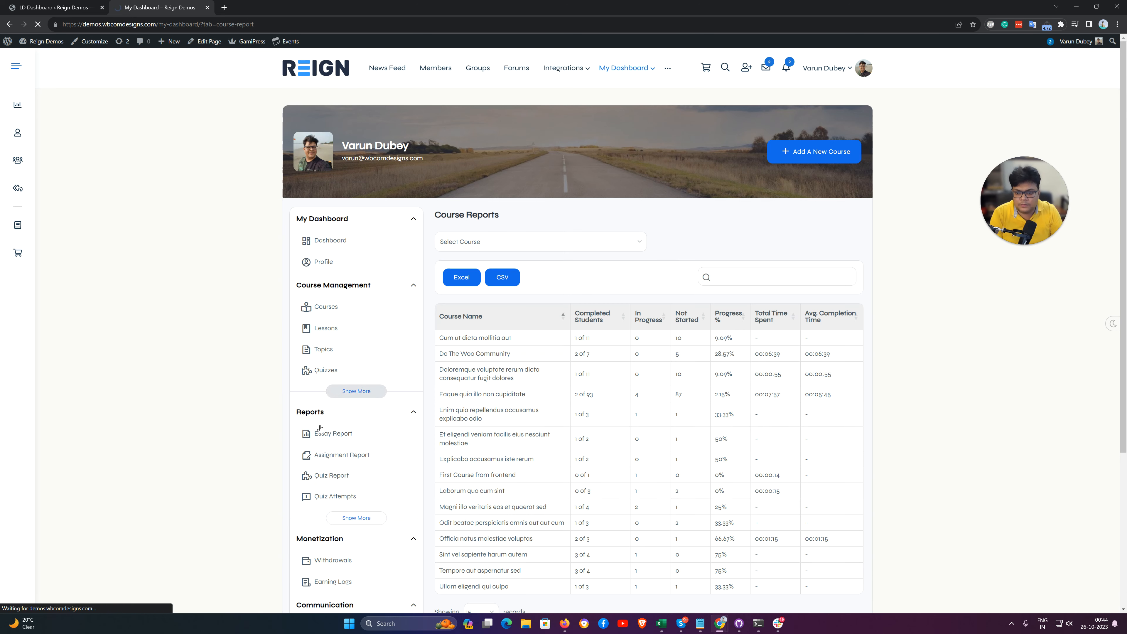
Step: Open the Course Activity report from the Reports section and look through the Live Course Activity entries
scroll(315, 405, down, 2)
scroll(369, 342, up, 2)
scroll(360, 445, down, 2)
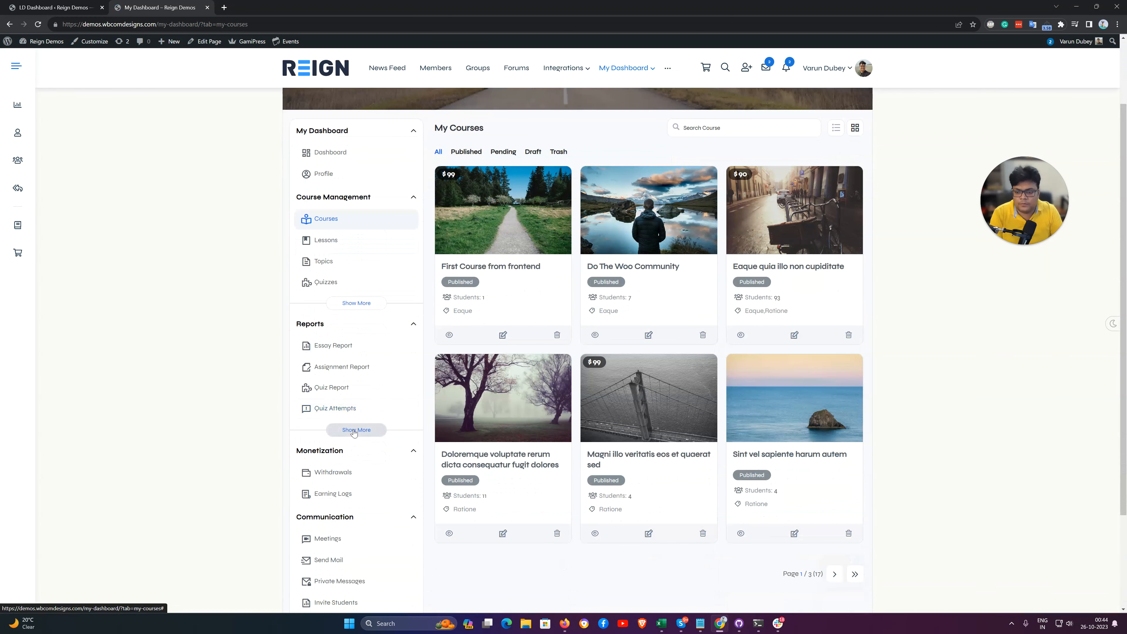
click(355, 429)
scroll(333, 311, down, 4)
click(329, 304)
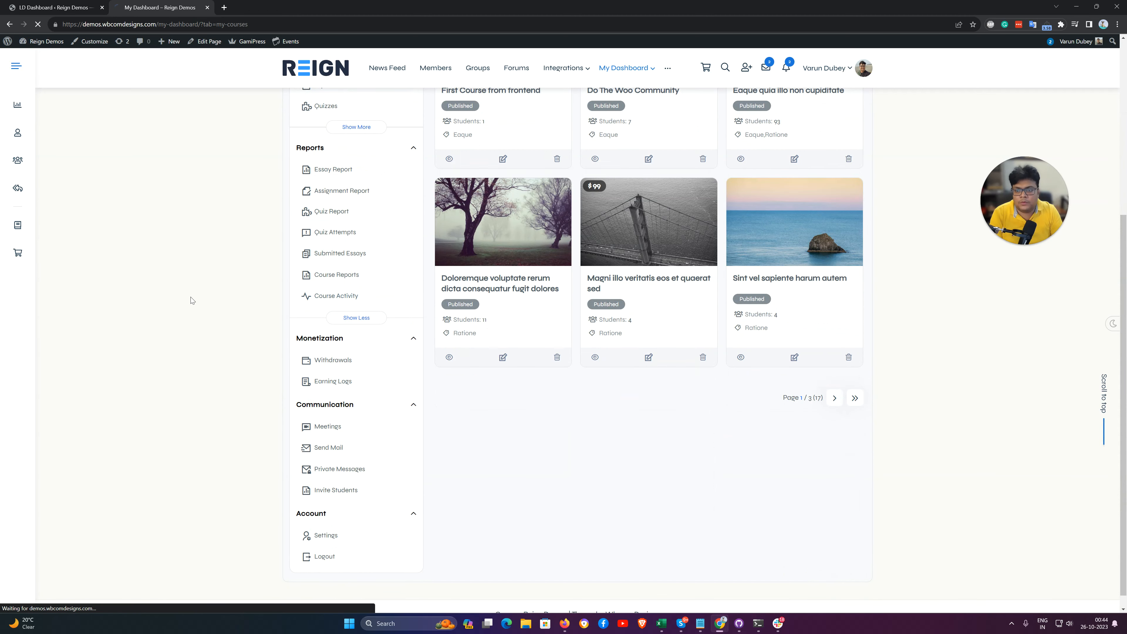
scroll(191, 299, up, 6)
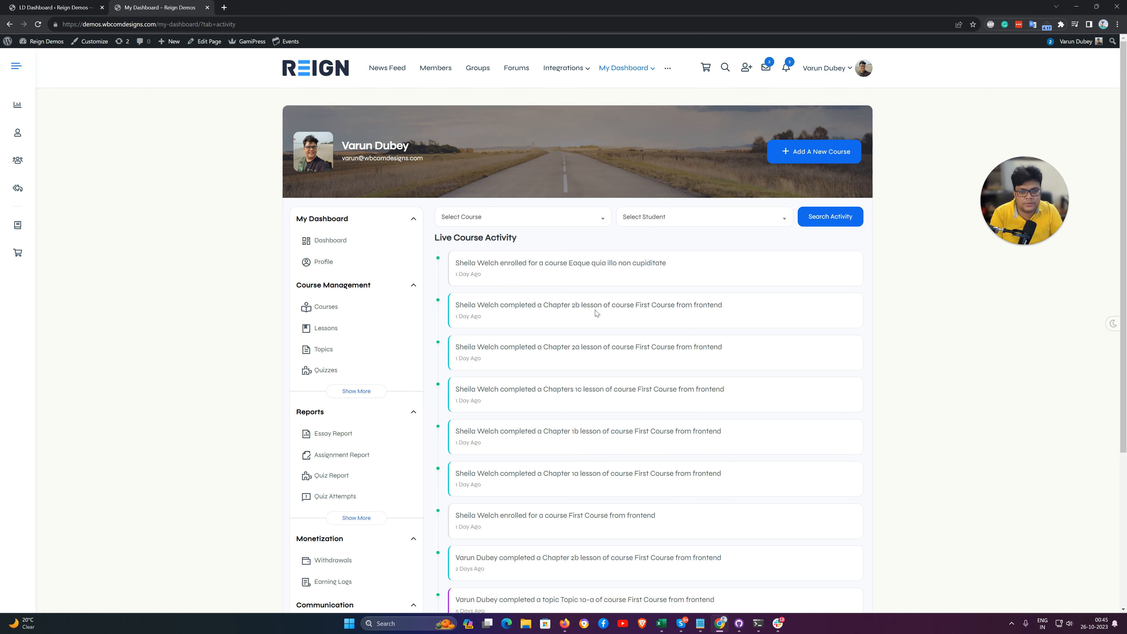
scroll(650, 362, down, 1)
scroll(650, 364, down, 3)
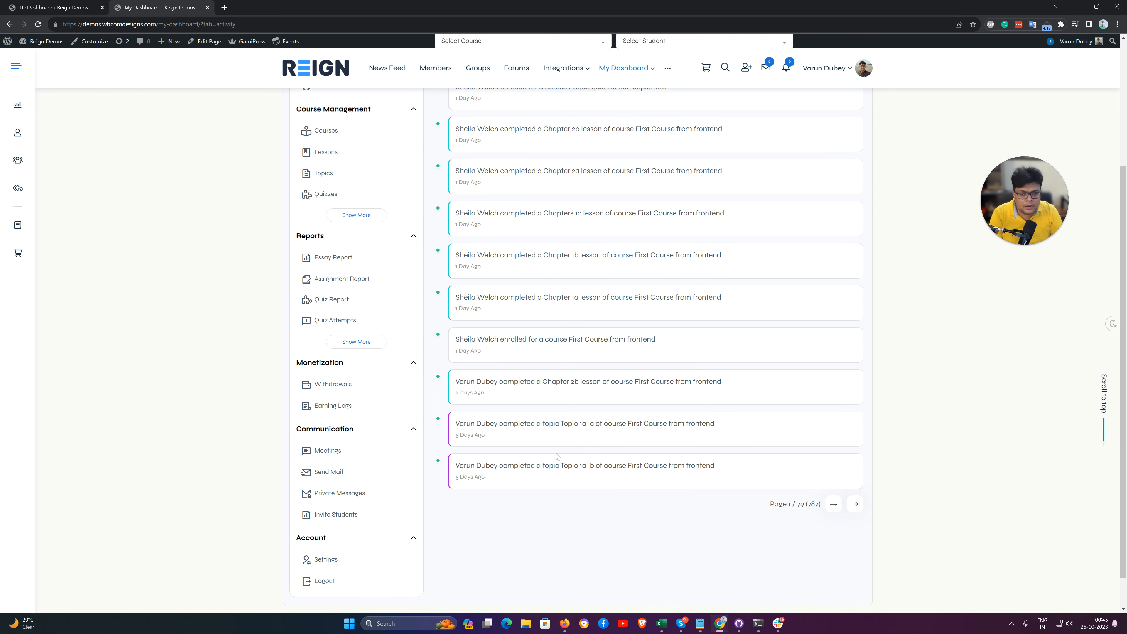
scroll(565, 411, up, 4)
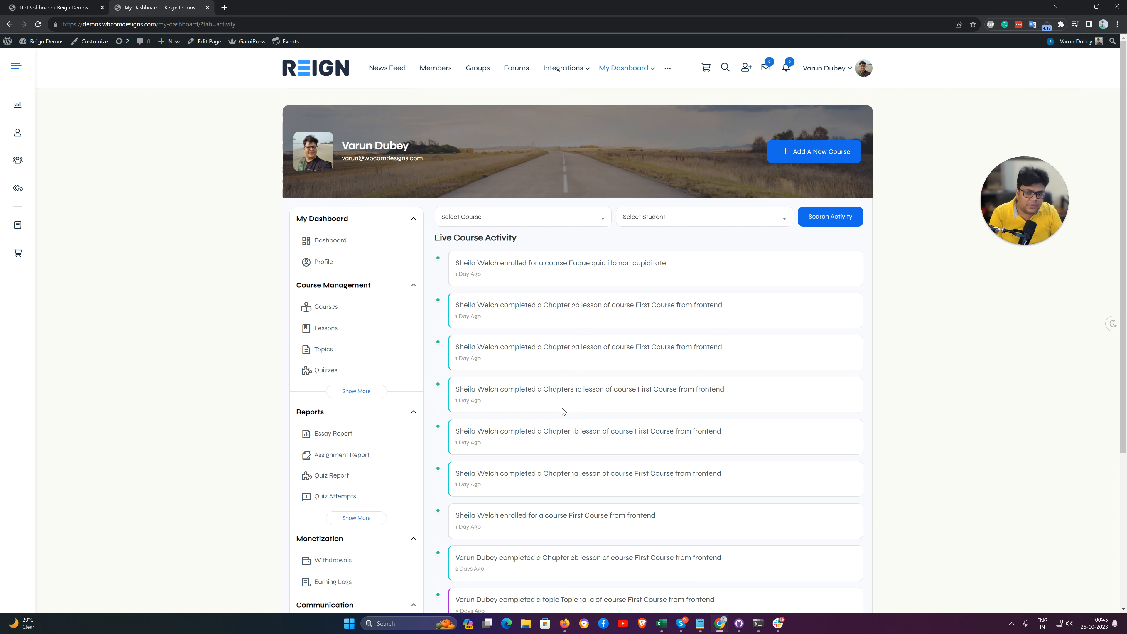
Step: Set the activity course filter to Do The Woo Community and check the choices of the student filter
click(651, 224)
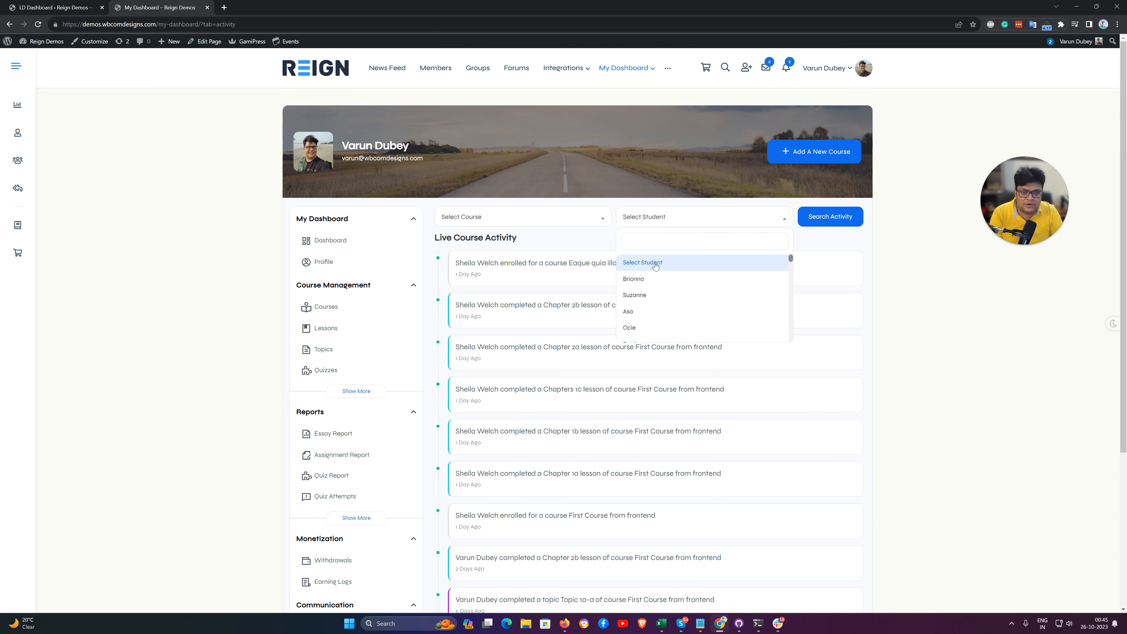
click(516, 217)
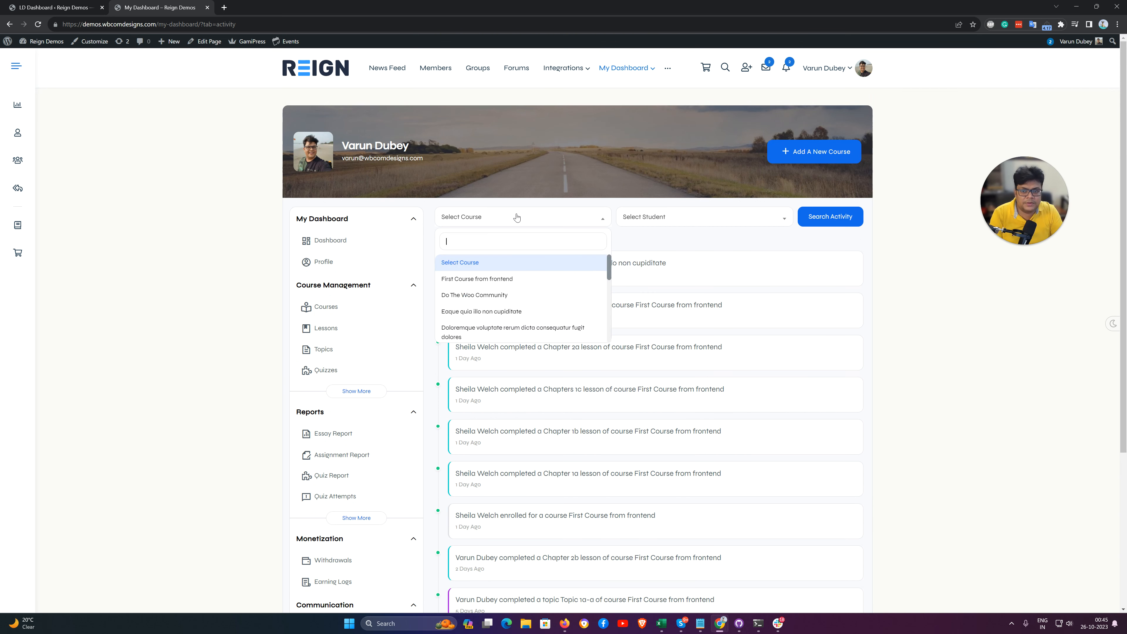
click(502, 294)
click(642, 225)
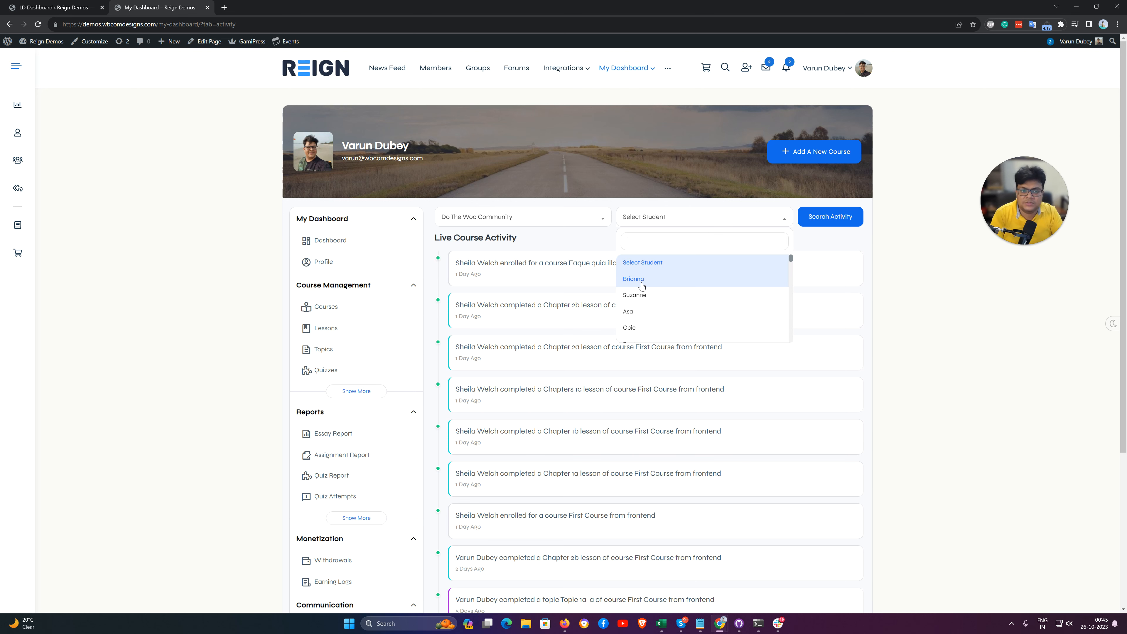
click(111, 176)
Step: Return to the LearnDash Dashboard admin settings and open Fields Restrictions for the Course field group
click(73, 6)
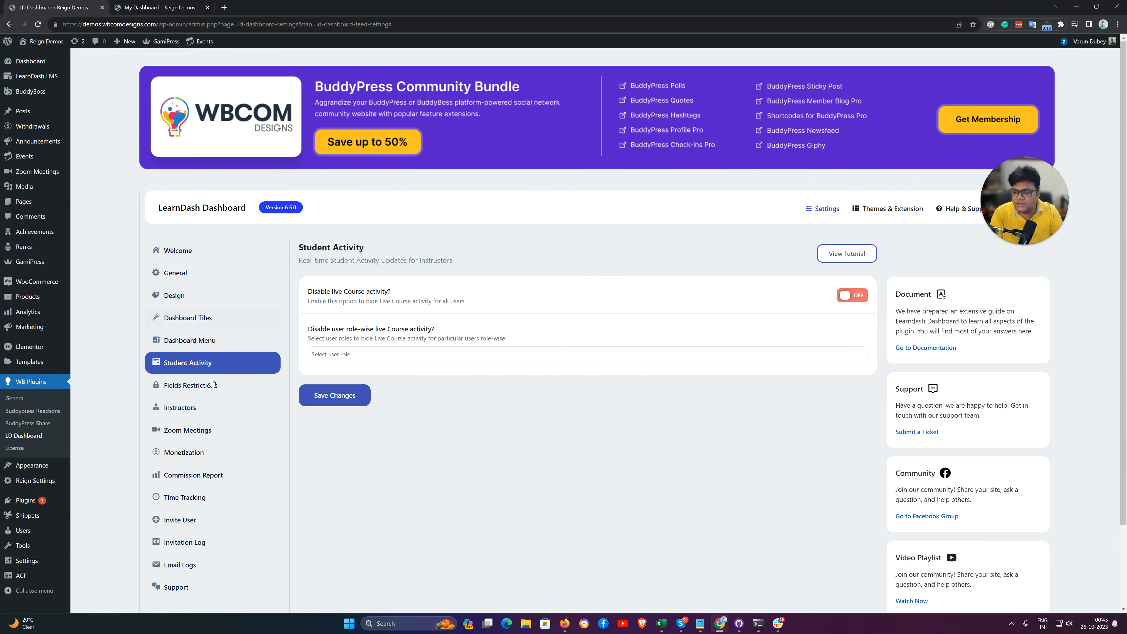
click(200, 385)
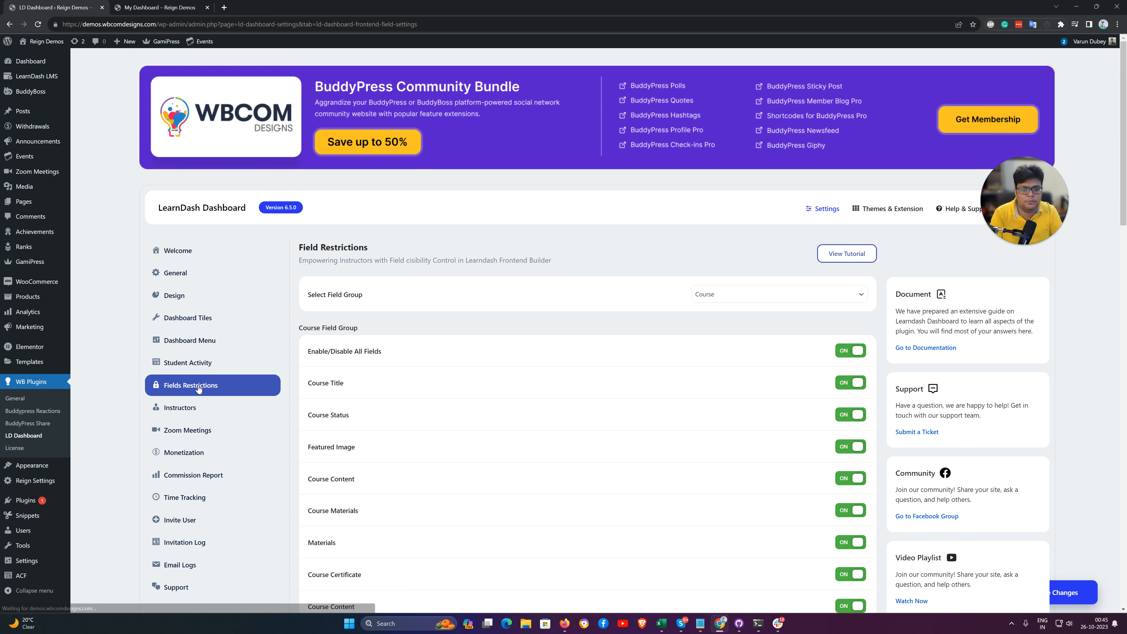
scroll(498, 319, down, 4)
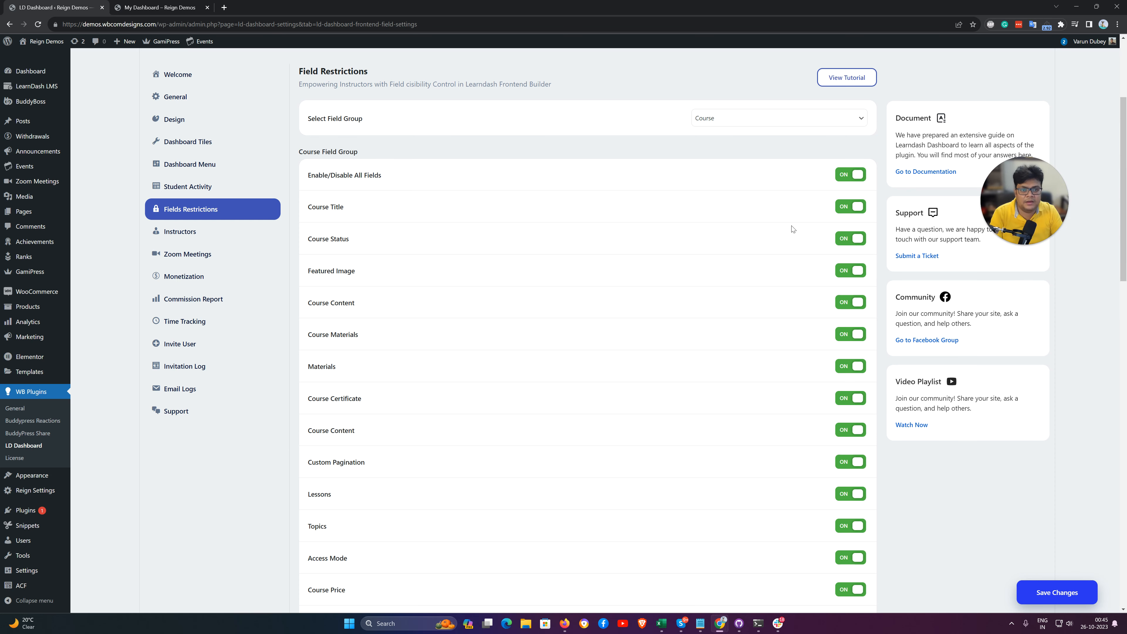
Step: Turn off the Course Points field in the Course field group
scroll(794, 266, down, 4)
scroll(794, 294, down, 4)
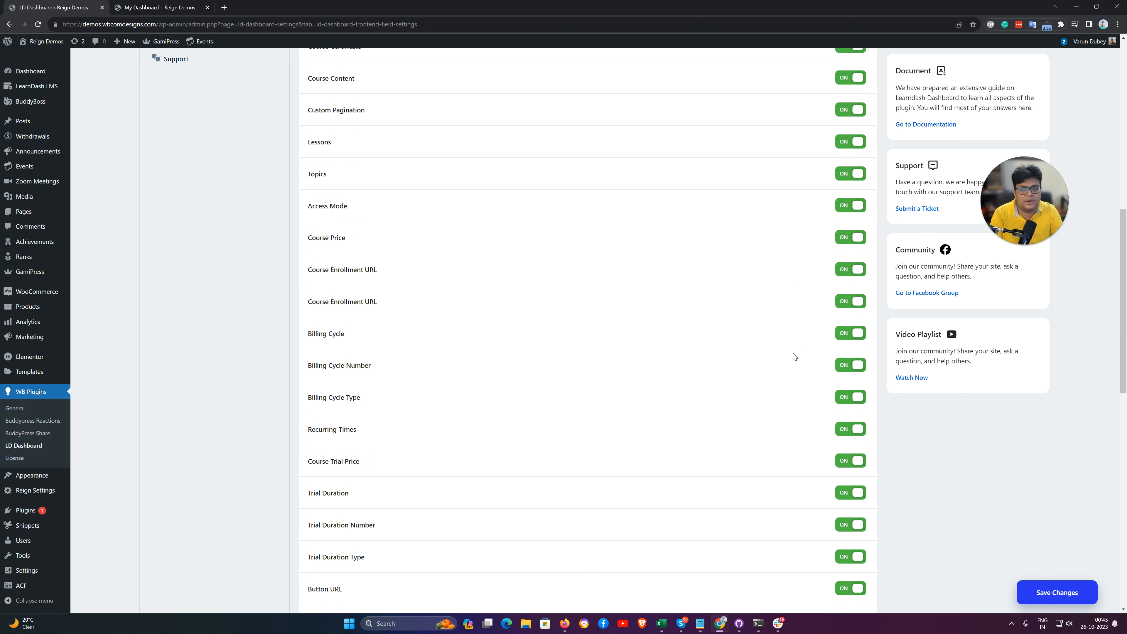
scroll(751, 354, down, 8)
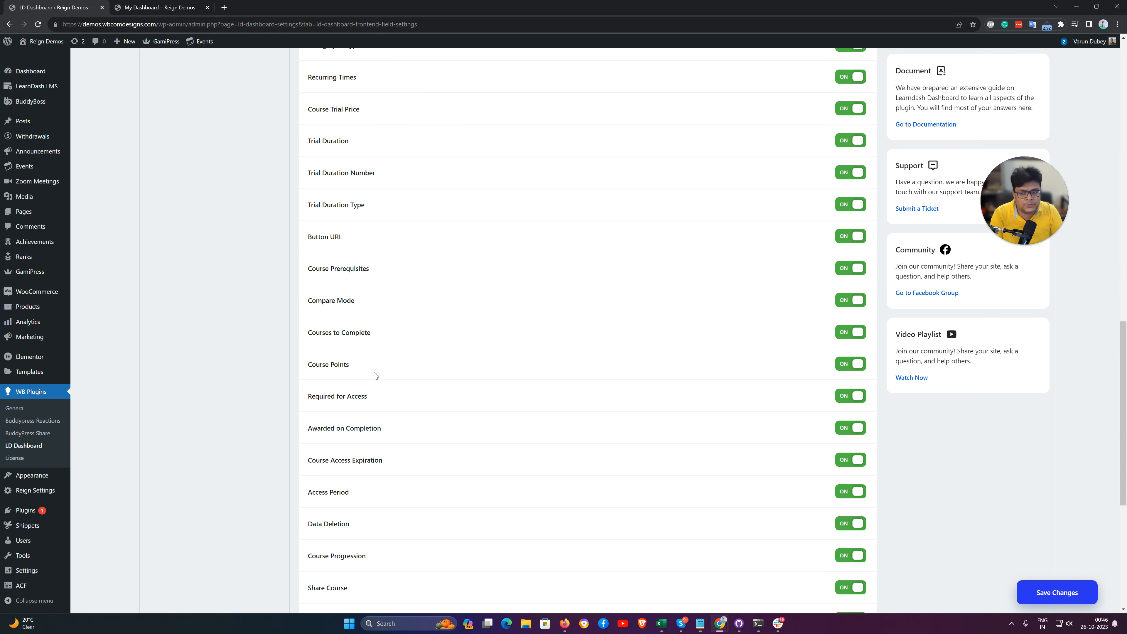
click(845, 372)
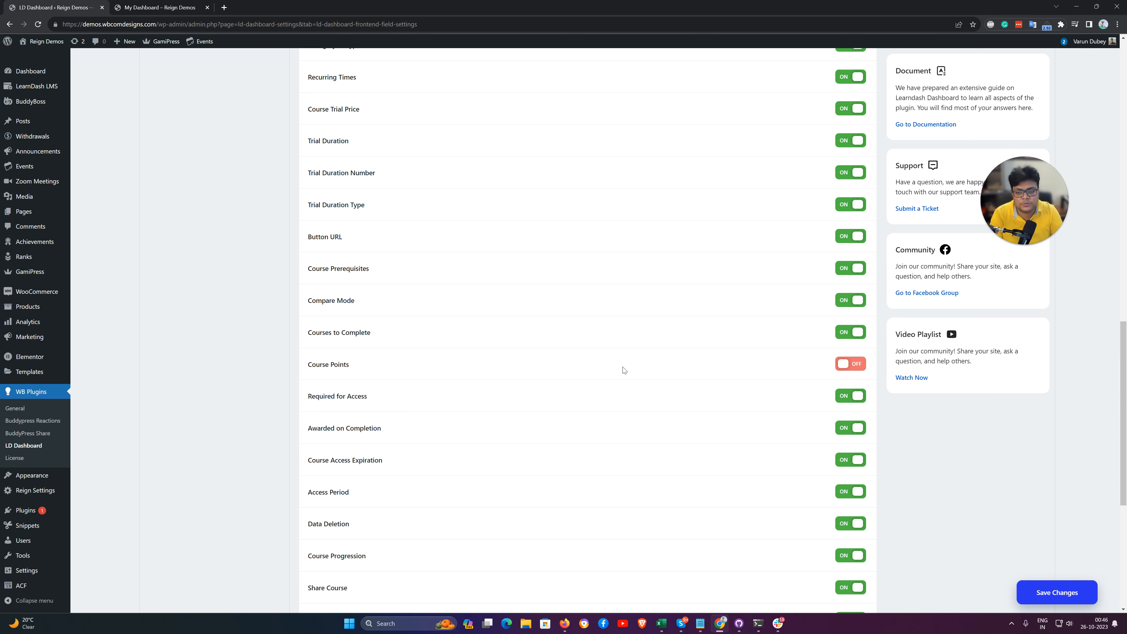
Step: Look through the remaining course fields and switch on Enable/Disable All Fields for the Course field group
scroll(590, 368, down, 4)
scroll(405, 281, down, 2)
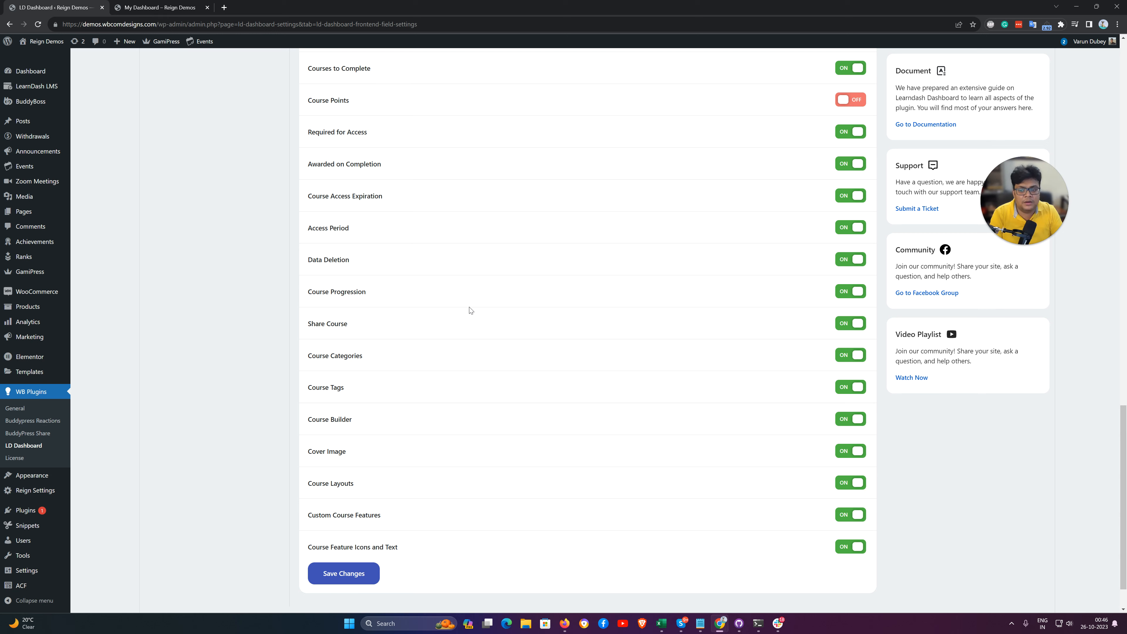
scroll(471, 310, up, 10)
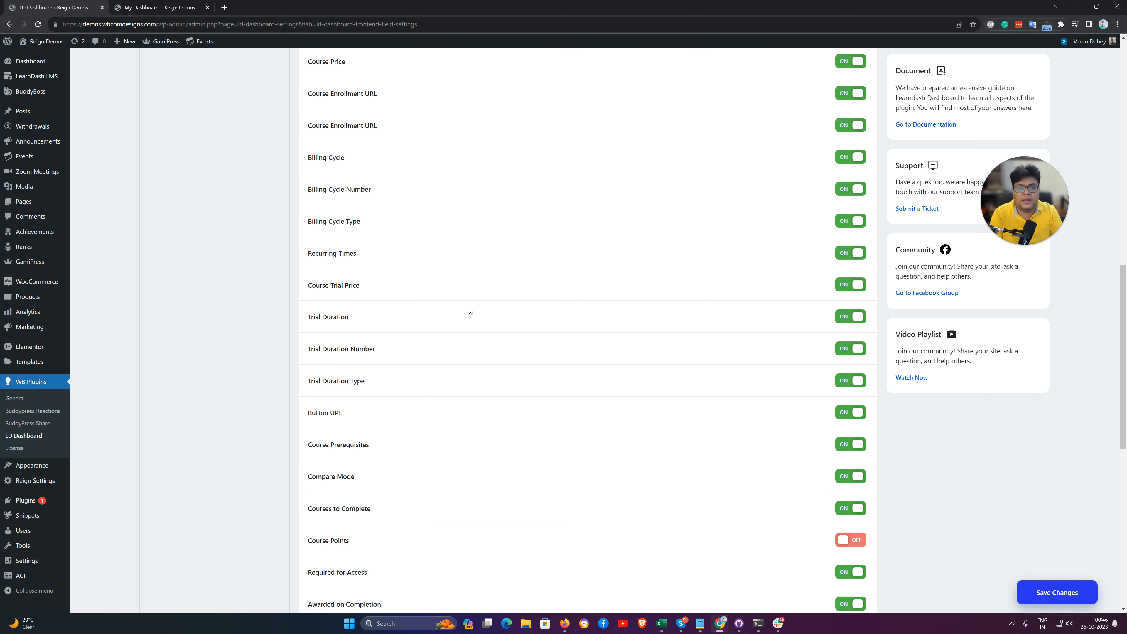
scroll(471, 310, up, 8)
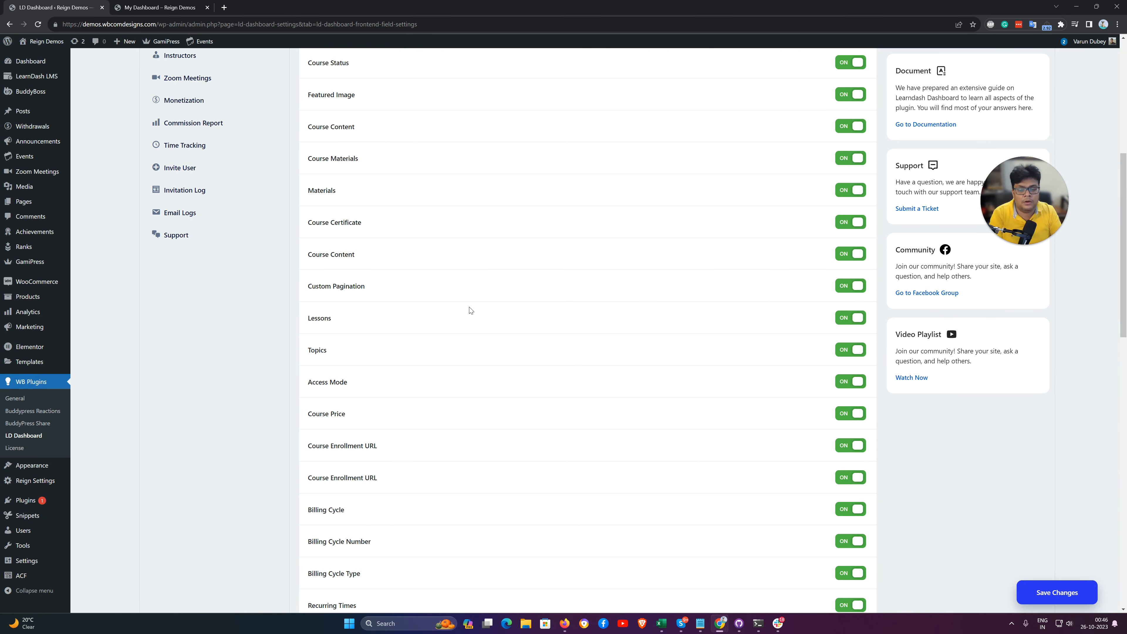
scroll(471, 310, up, 4)
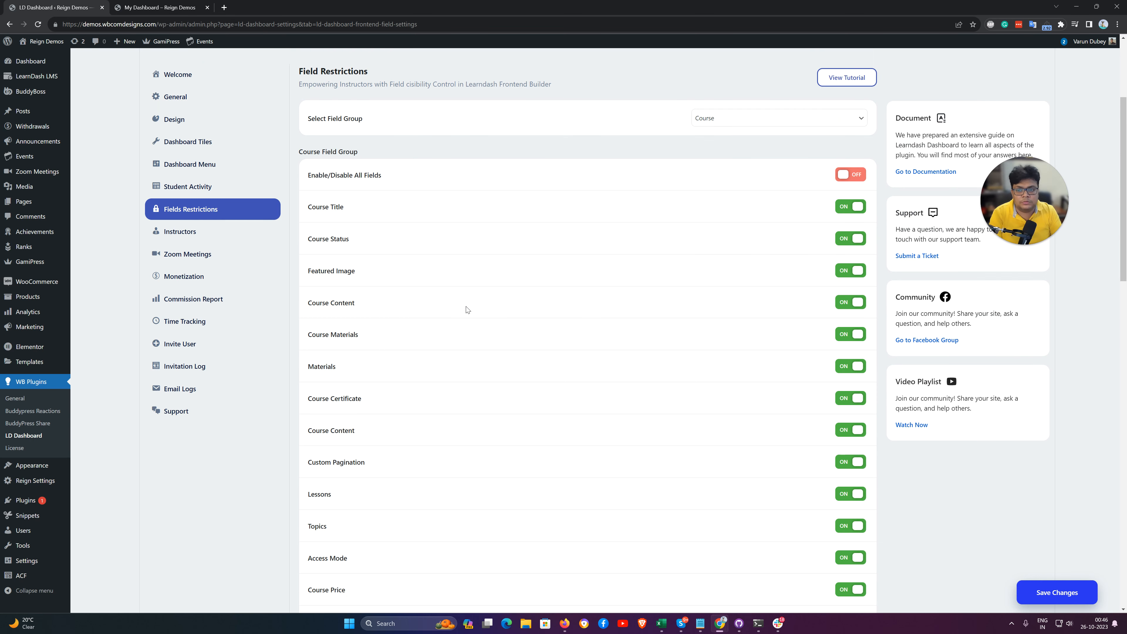
click(850, 175)
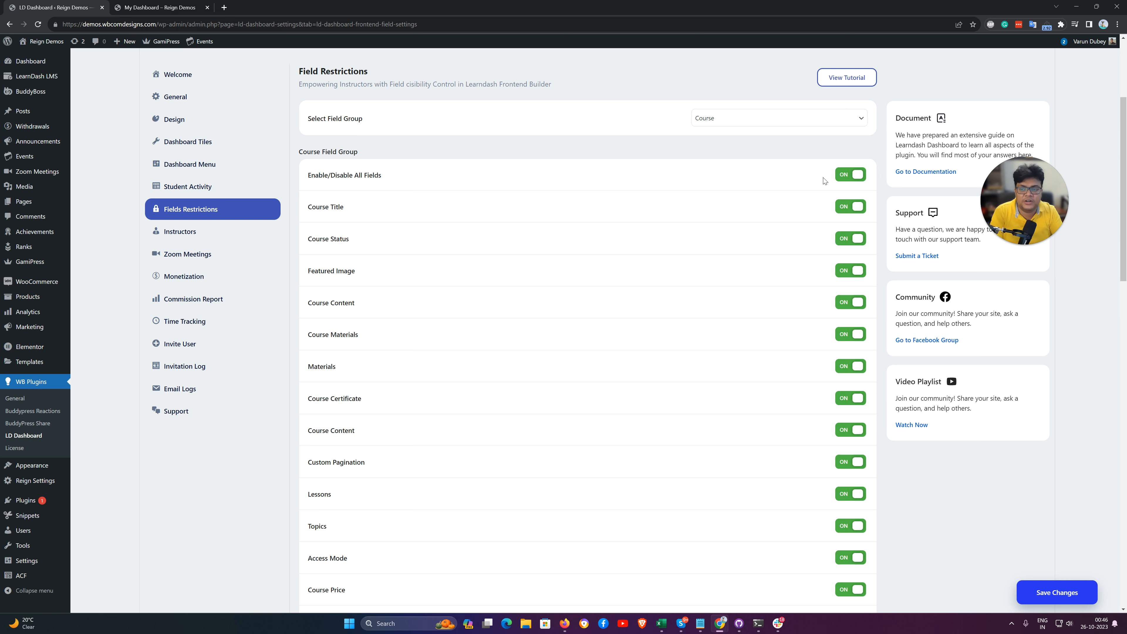
Step: Switch the field group to Lesson and check the other field groups on offer
click(713, 123)
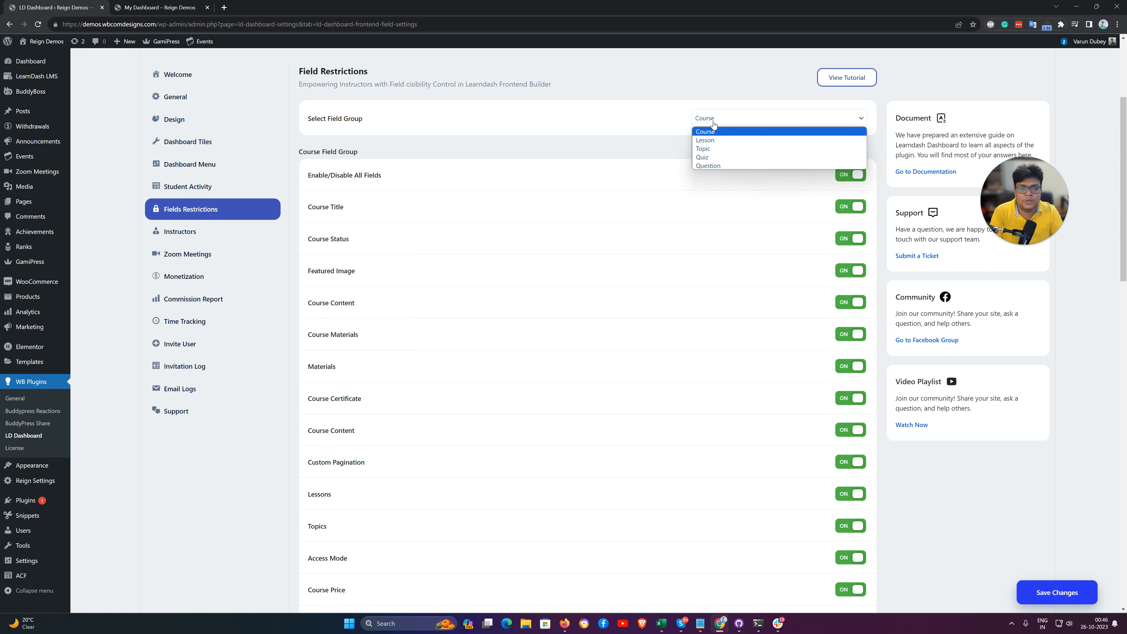
click(705, 141)
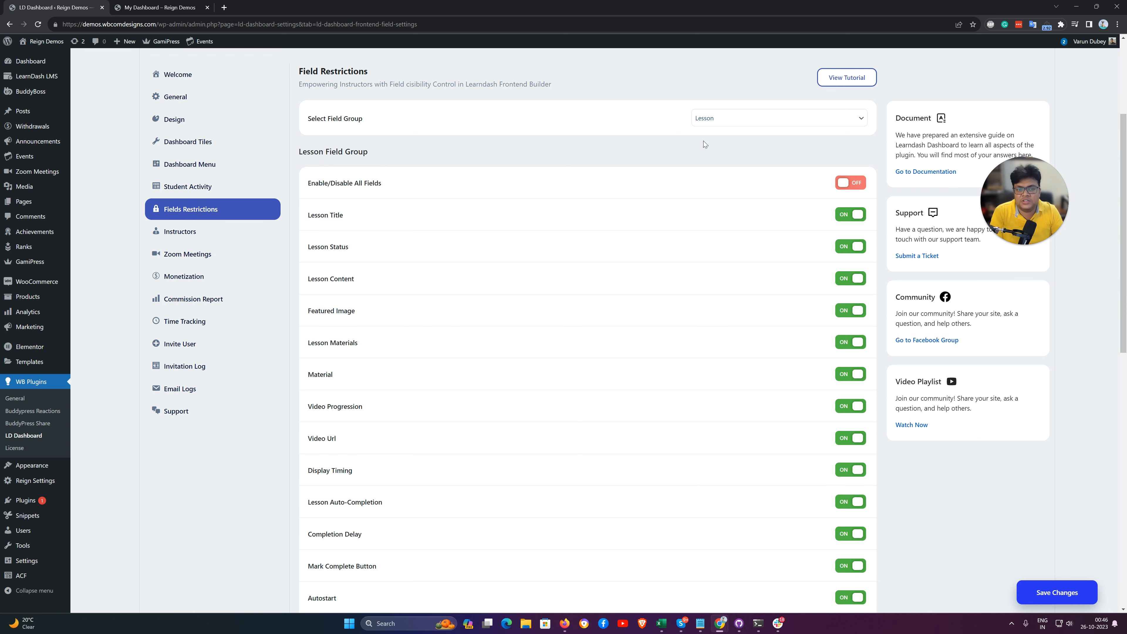
click(710, 117)
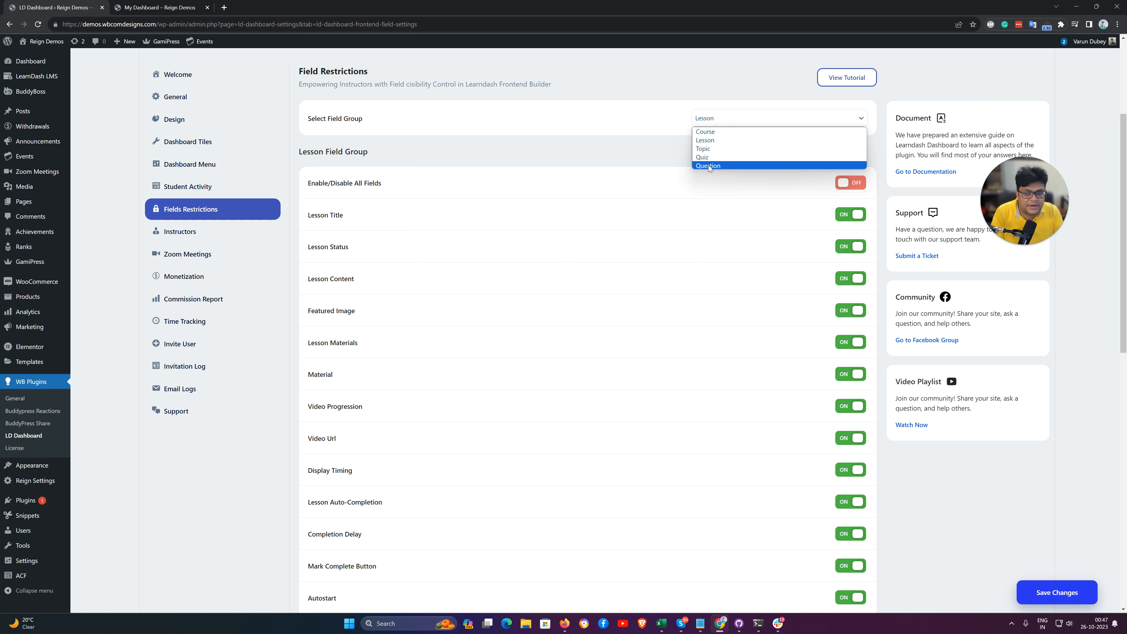
click(453, 159)
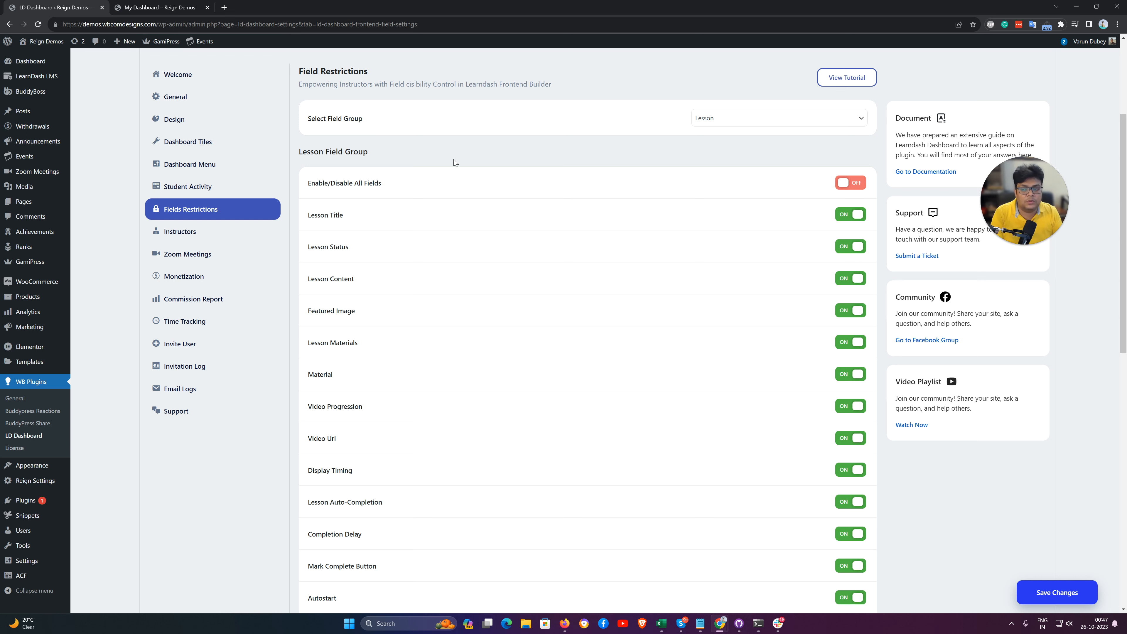
Step: Open the Instructors settings and set the first listed instructor's commission to 20%
click(192, 235)
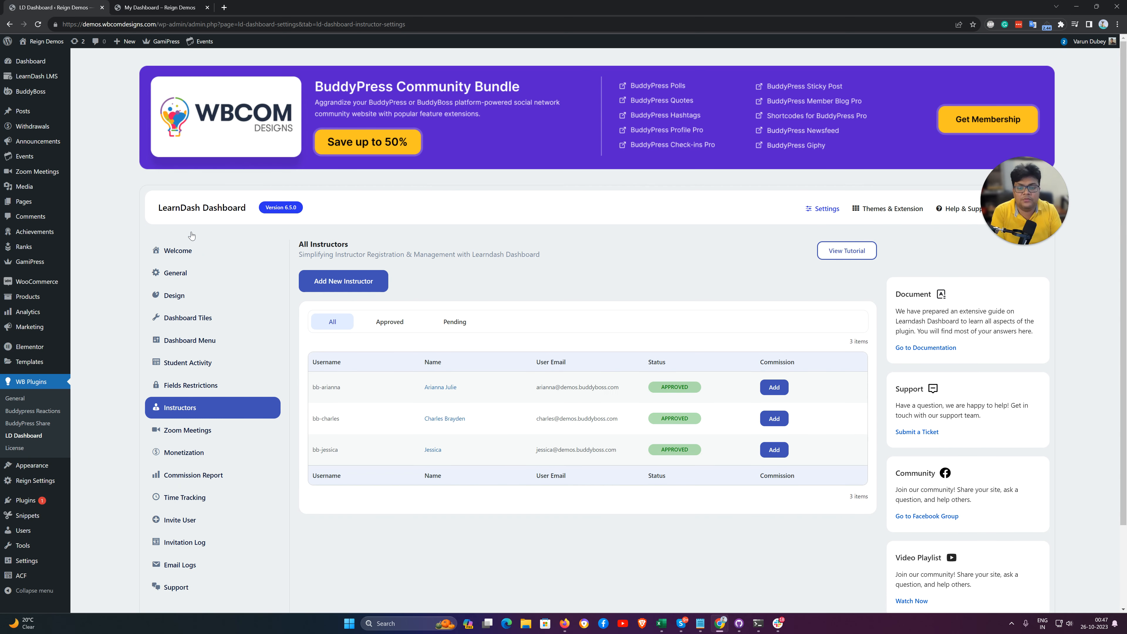
scroll(576, 217, down, 2)
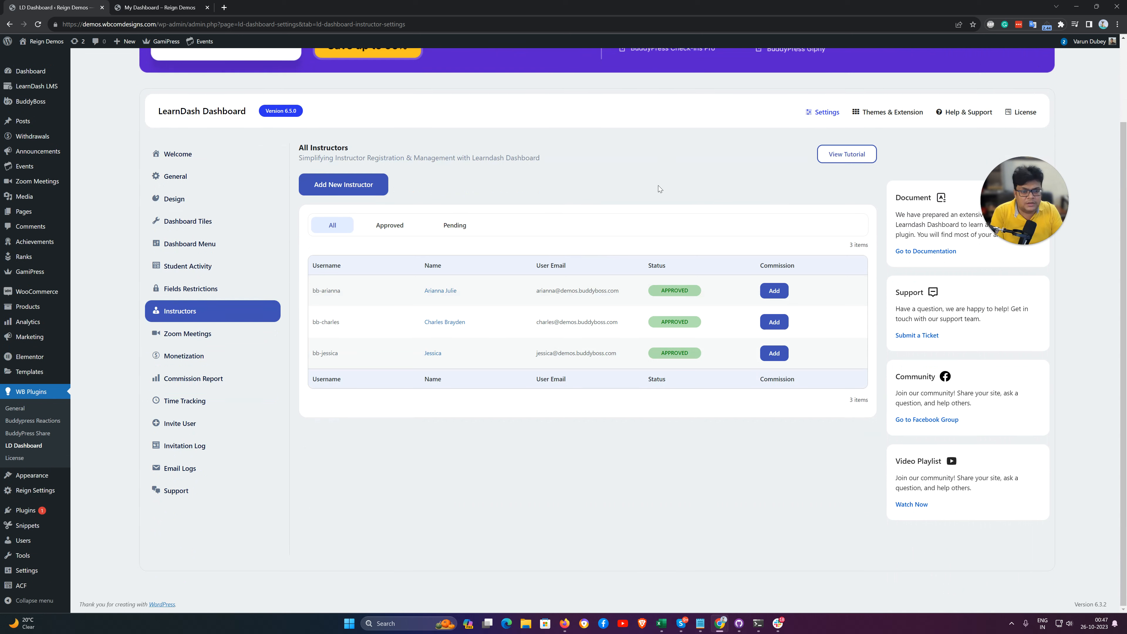
mouse_move(403, 297)
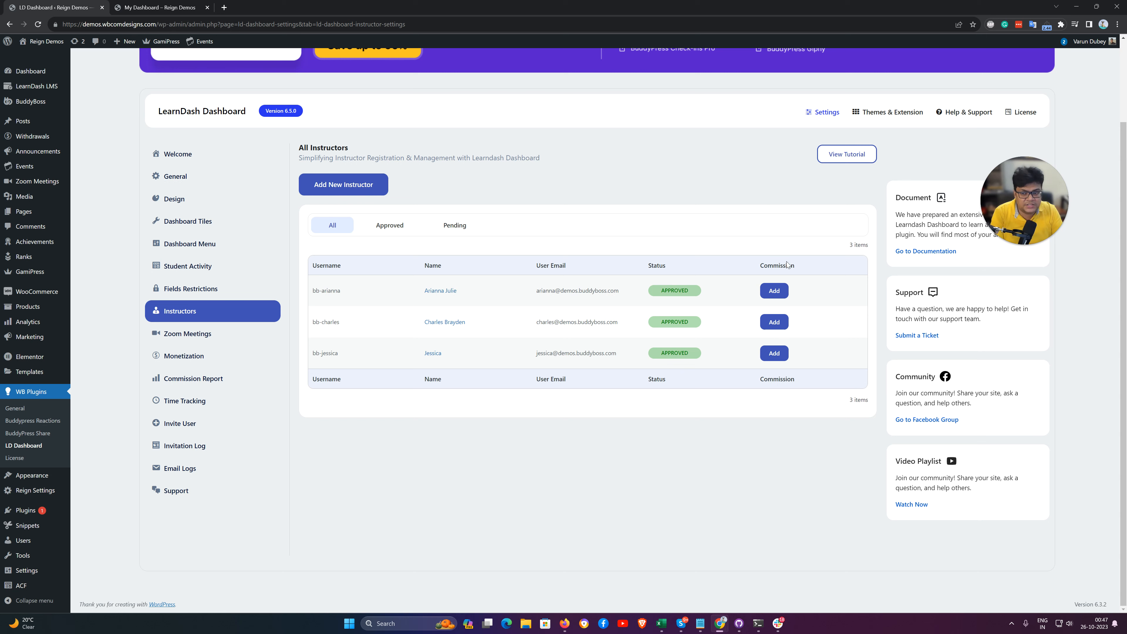
click(774, 291)
drag(769, 297, 760, 293)
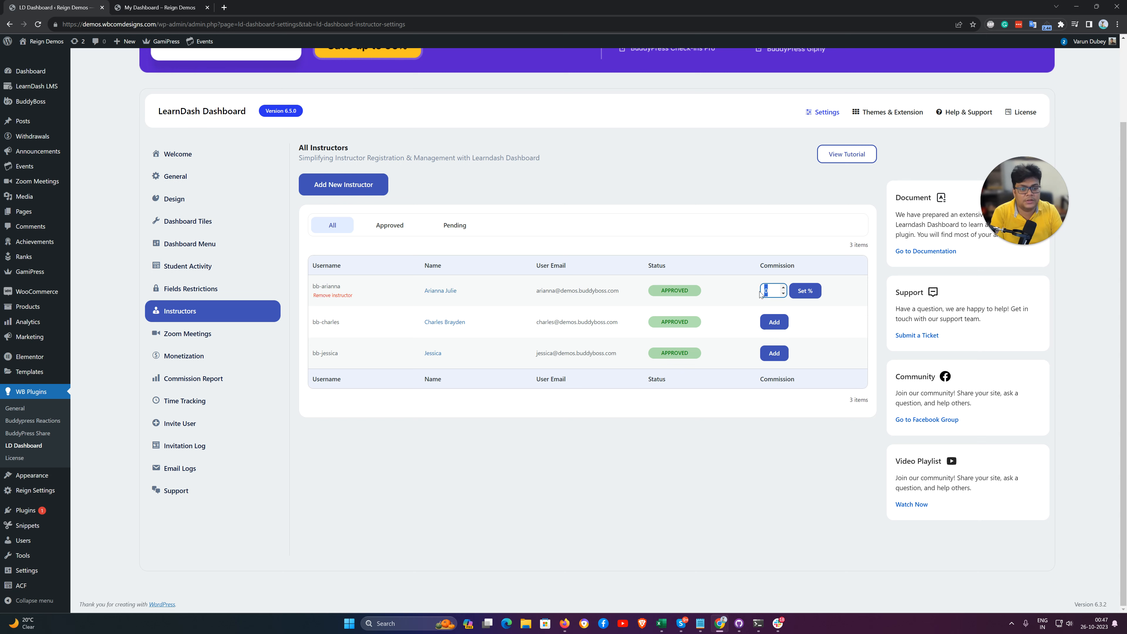
text(20)
click(803, 290)
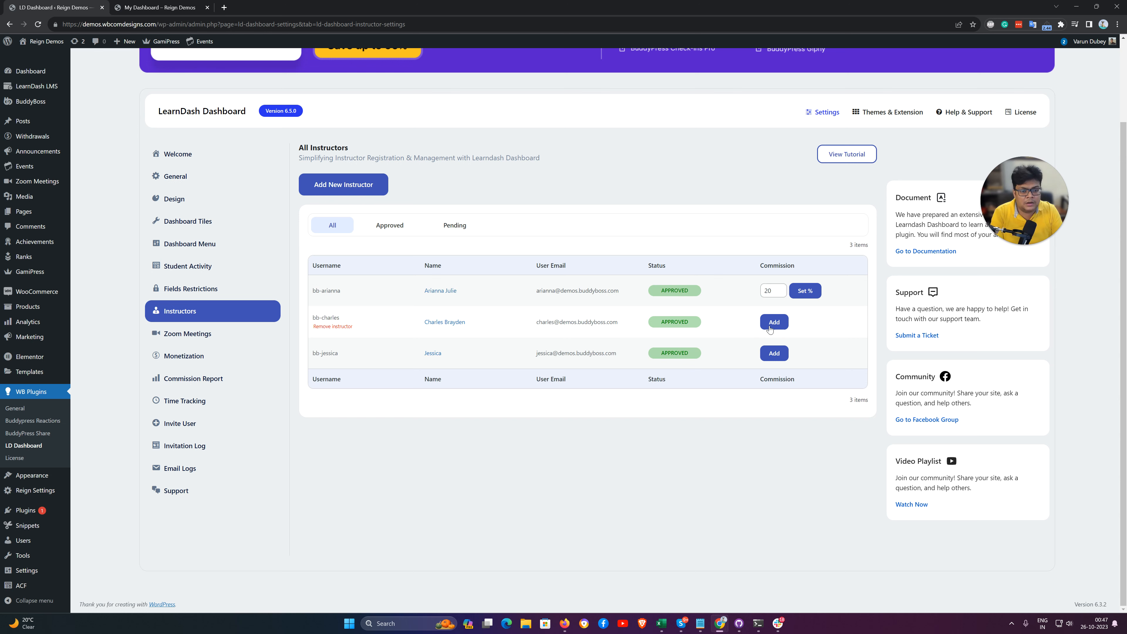
Step: Set the second listed instructor's commission to 30%
click(774, 322)
drag(772, 323, 758, 326)
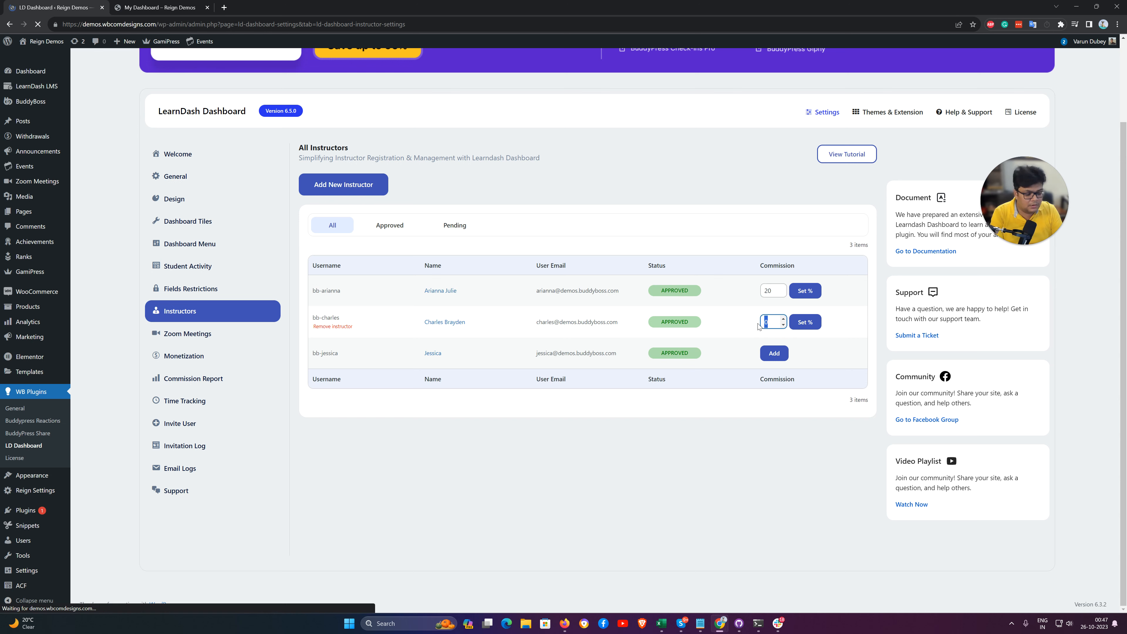
click(779, 326)
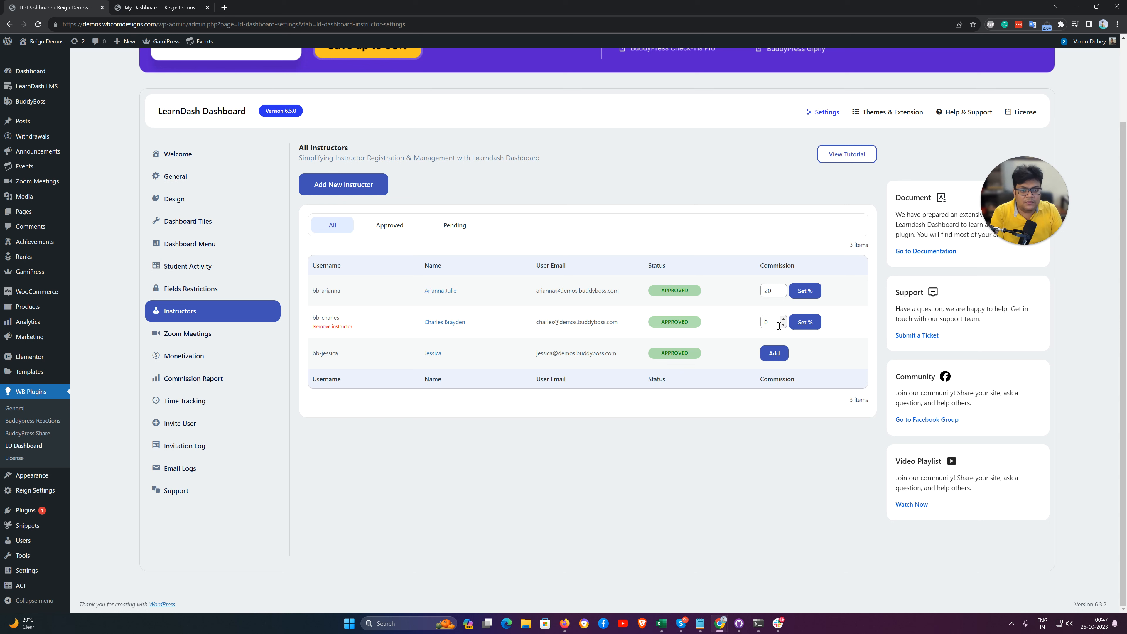
double_click(766, 323)
text(30)
click(805, 322)
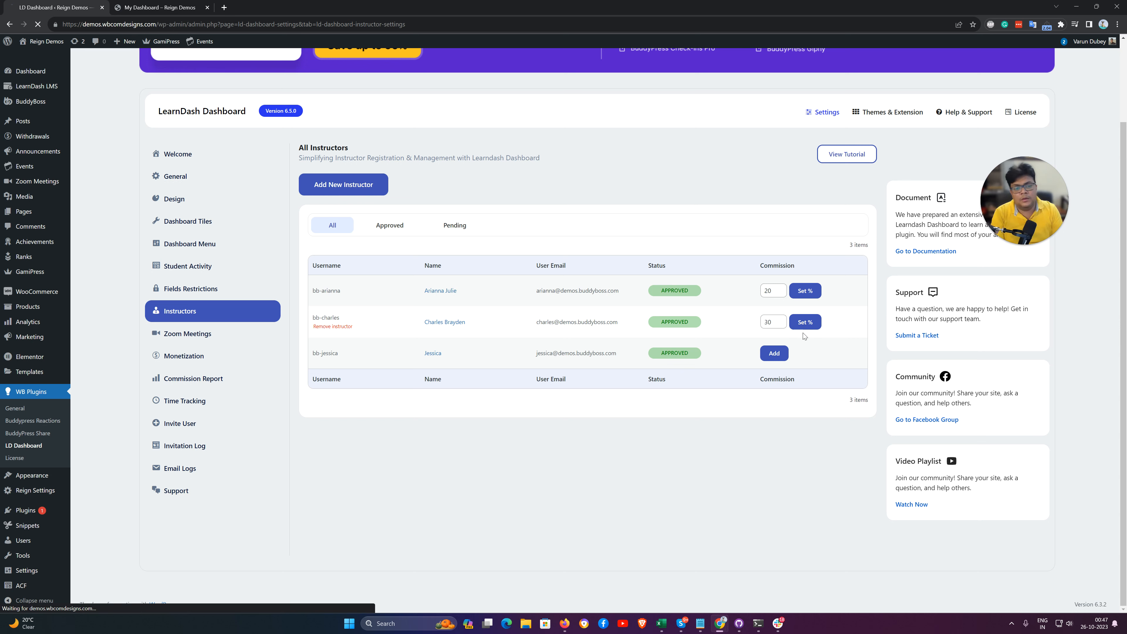
Step: Add a commission for the third listed instructor and set it to 40%
click(773, 355)
double_click(774, 354)
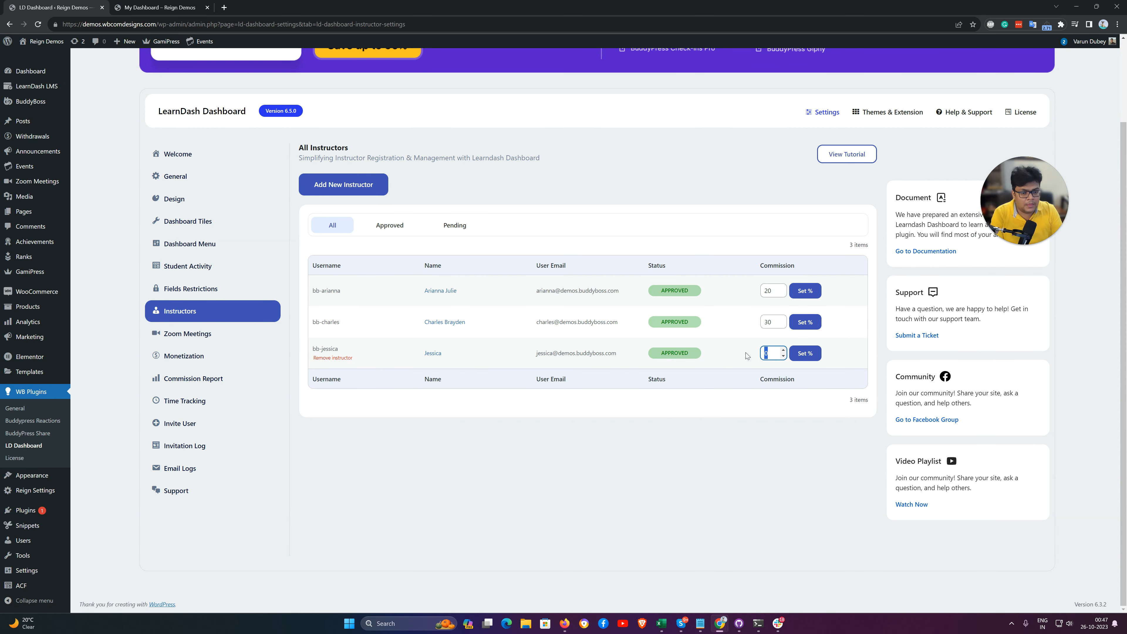
click(804, 357)
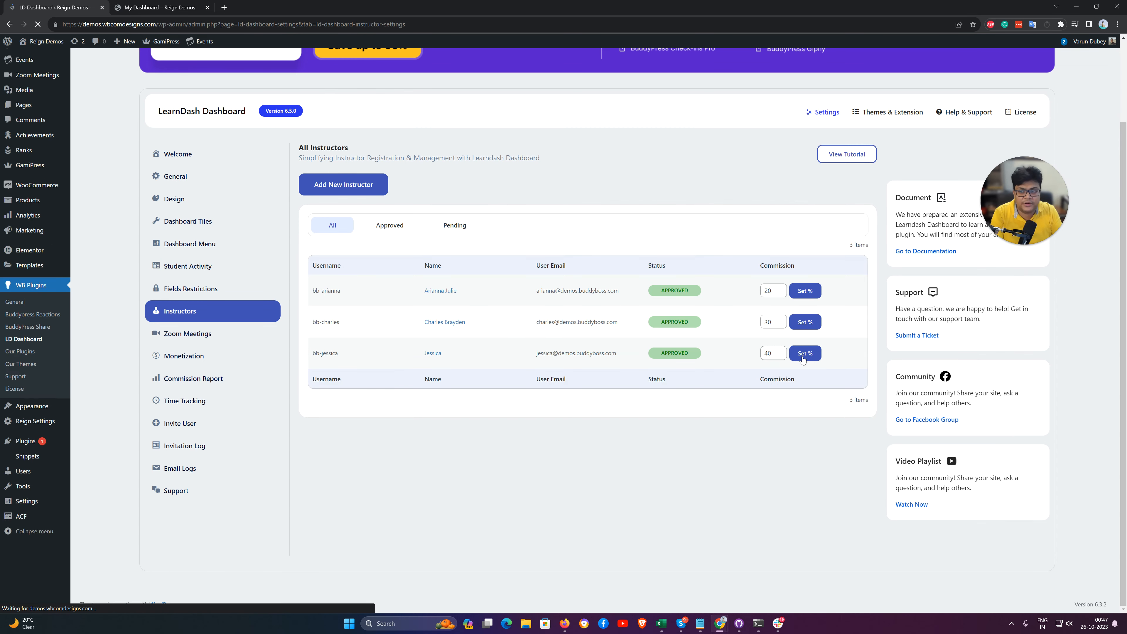
mouse_move(458, 288)
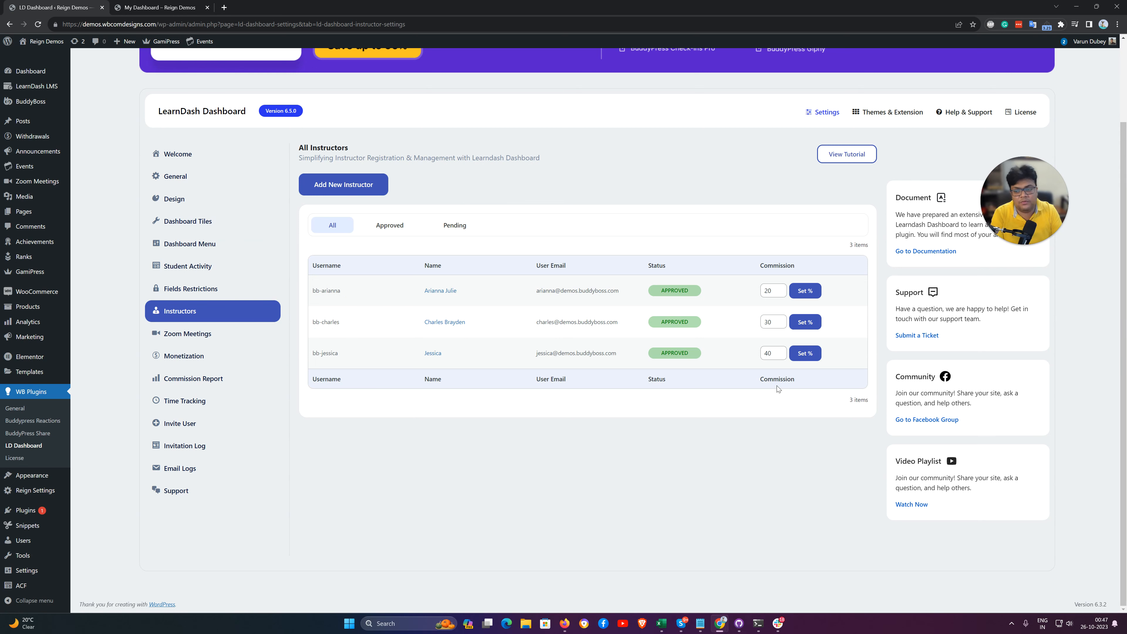
mouse_move(373, 294)
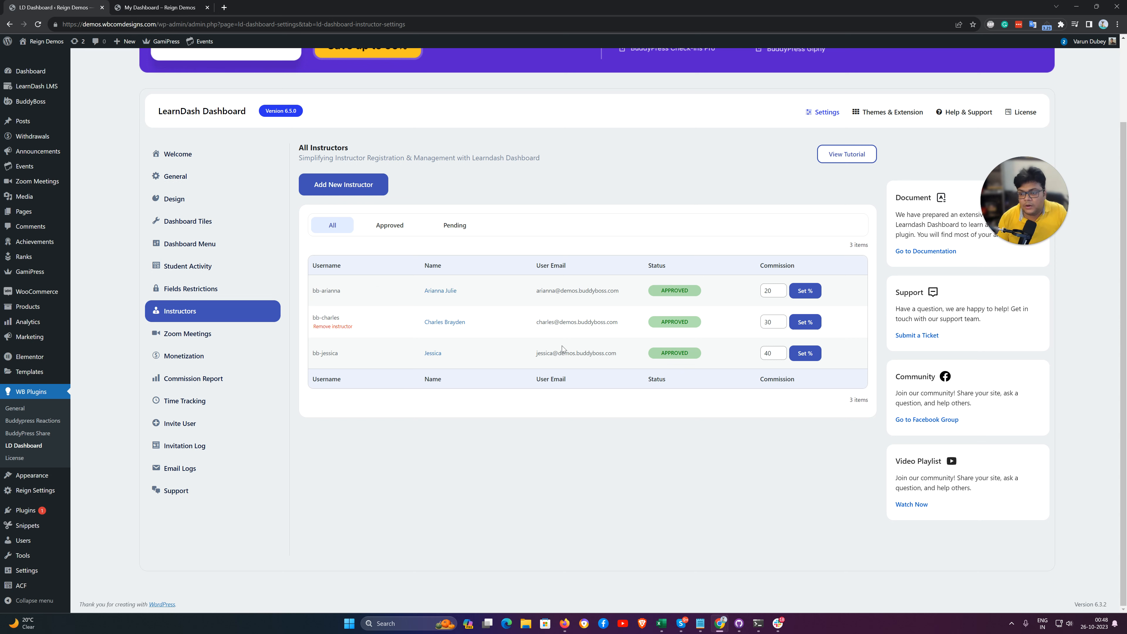
Step: In the Monetization settings, set the deducted fee's type to Percent and its amount to 5
click(185, 359)
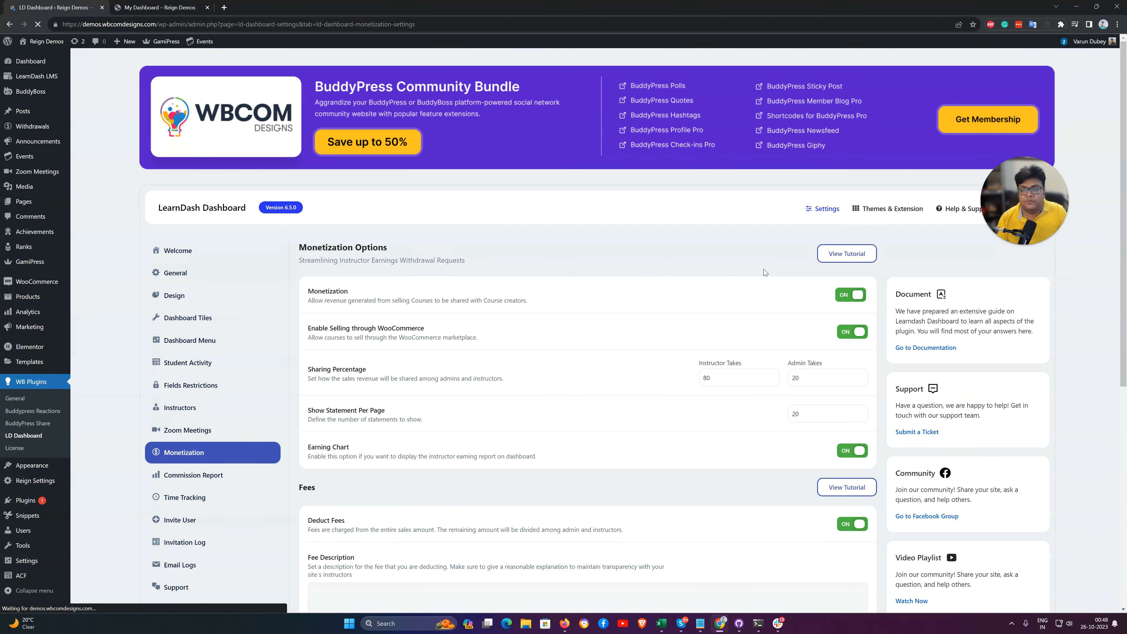
scroll(739, 301, down, 2)
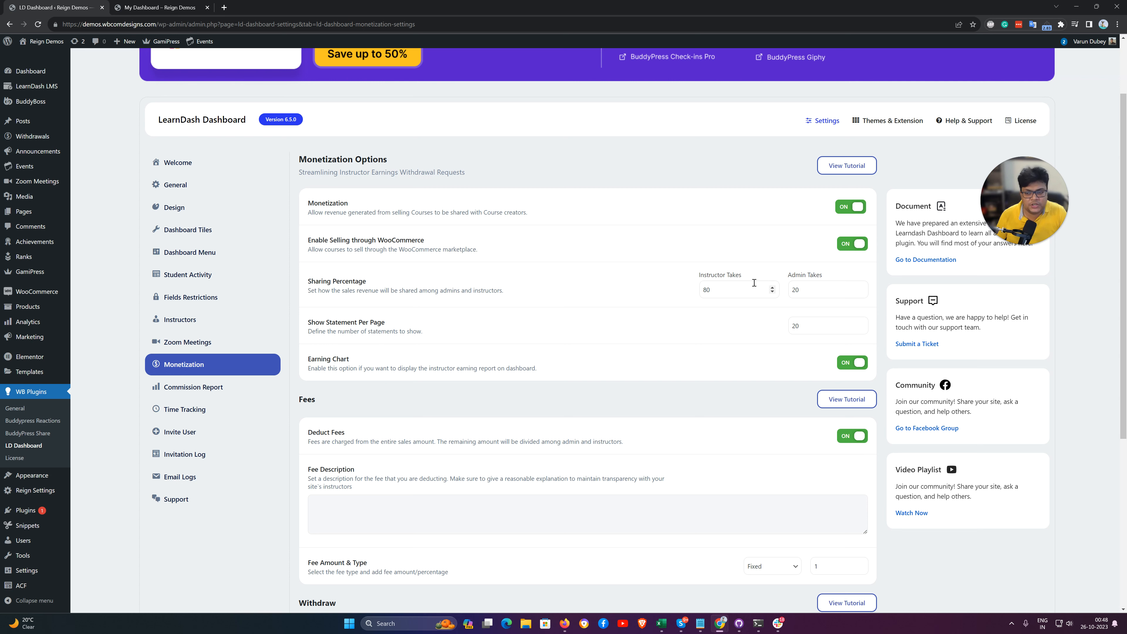
scroll(554, 291, down, 2)
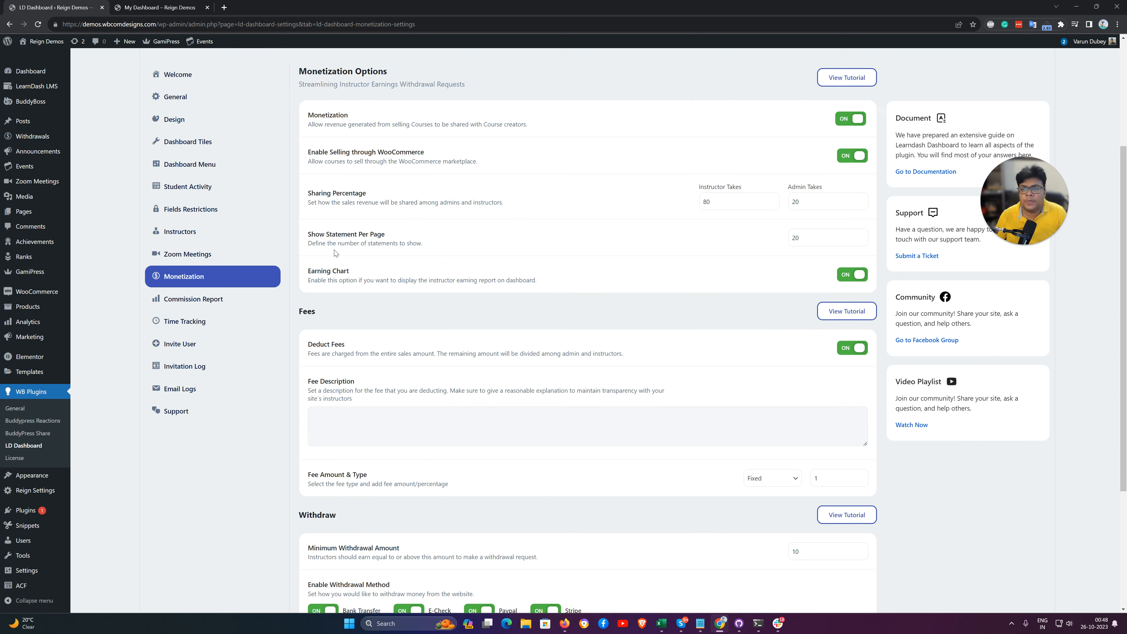
scroll(343, 253, down, 4)
scroll(377, 232, up, 2)
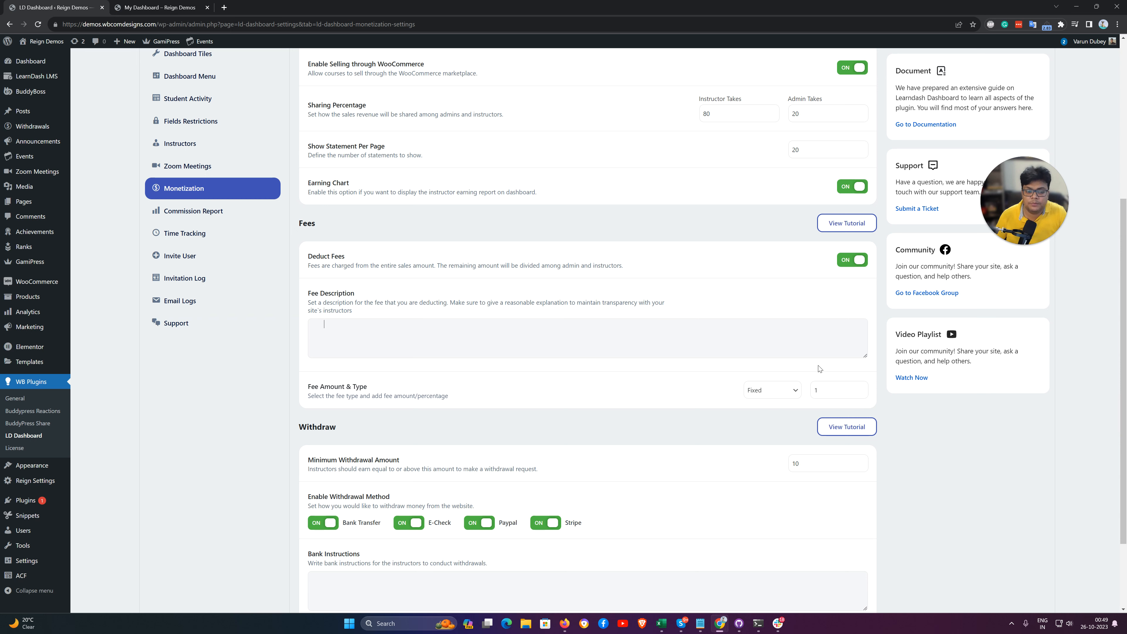
click(754, 390)
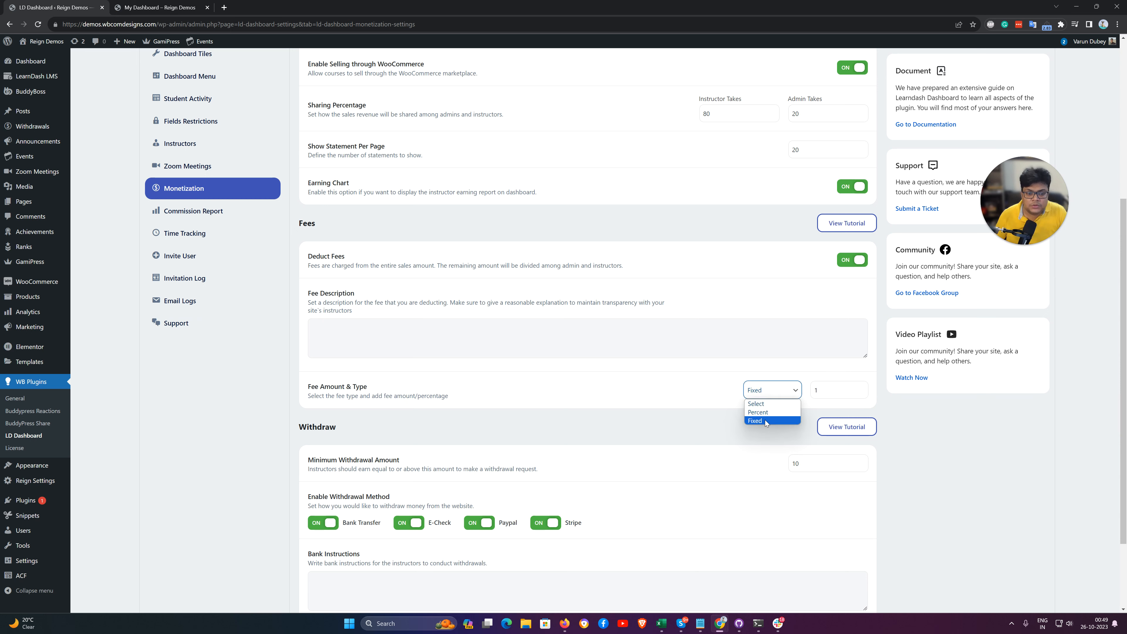
click(763, 420)
double_click(825, 395)
text(5)
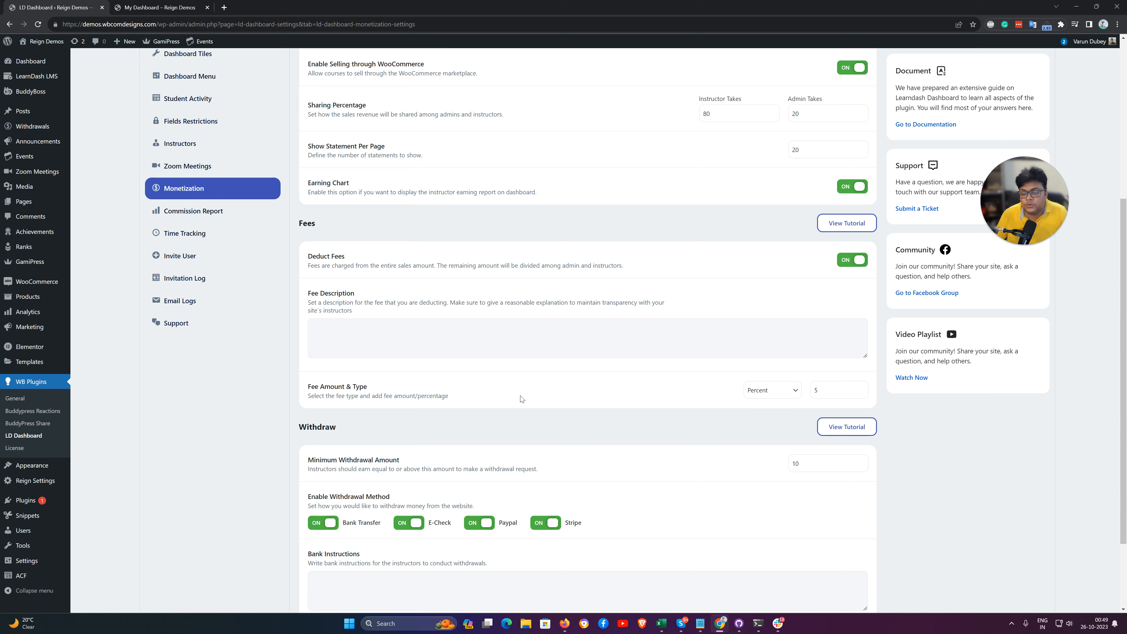
scroll(521, 399, up, 4)
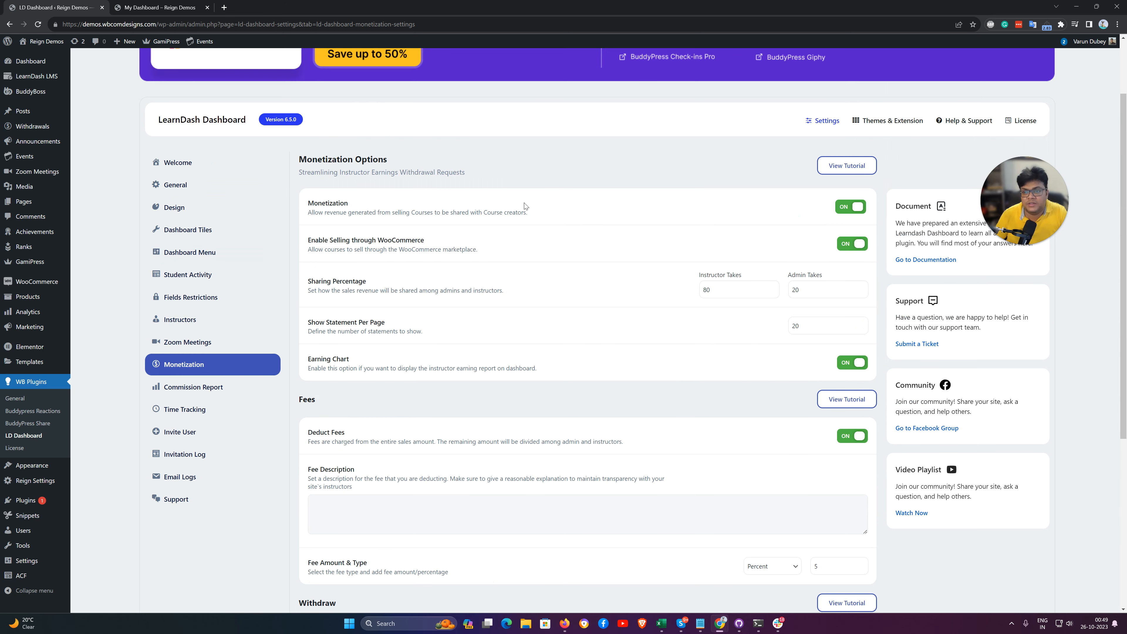
scroll(711, 293, down, 5)
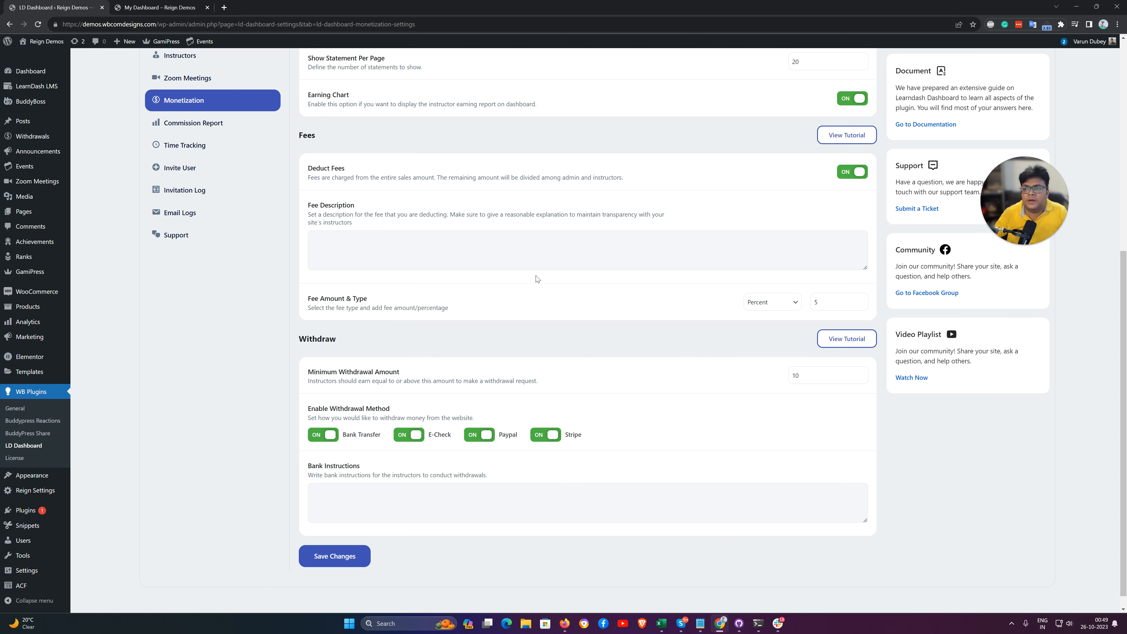
Step: View the instructor Commission Report and the Time Tracking settings
click(210, 128)
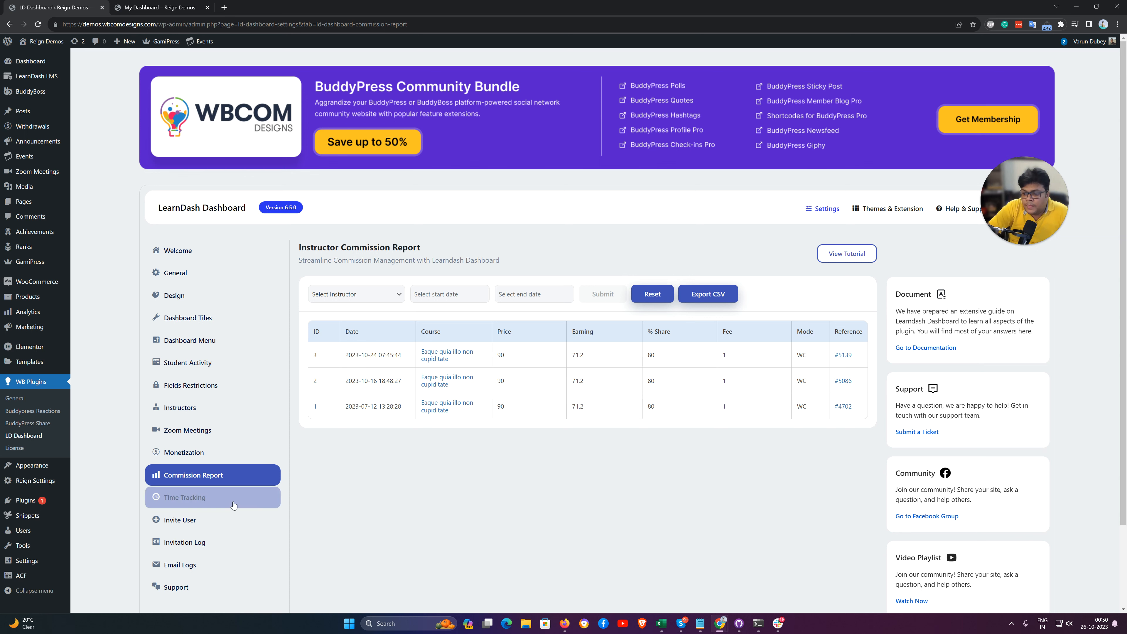
click(191, 497)
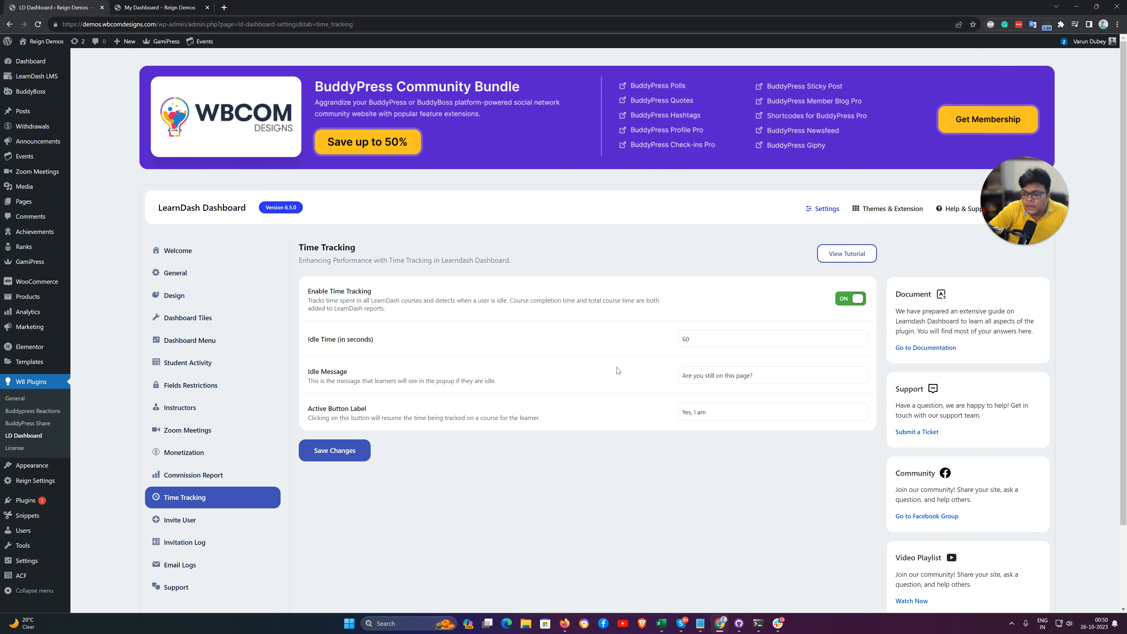
scroll(364, 374, down, 1)
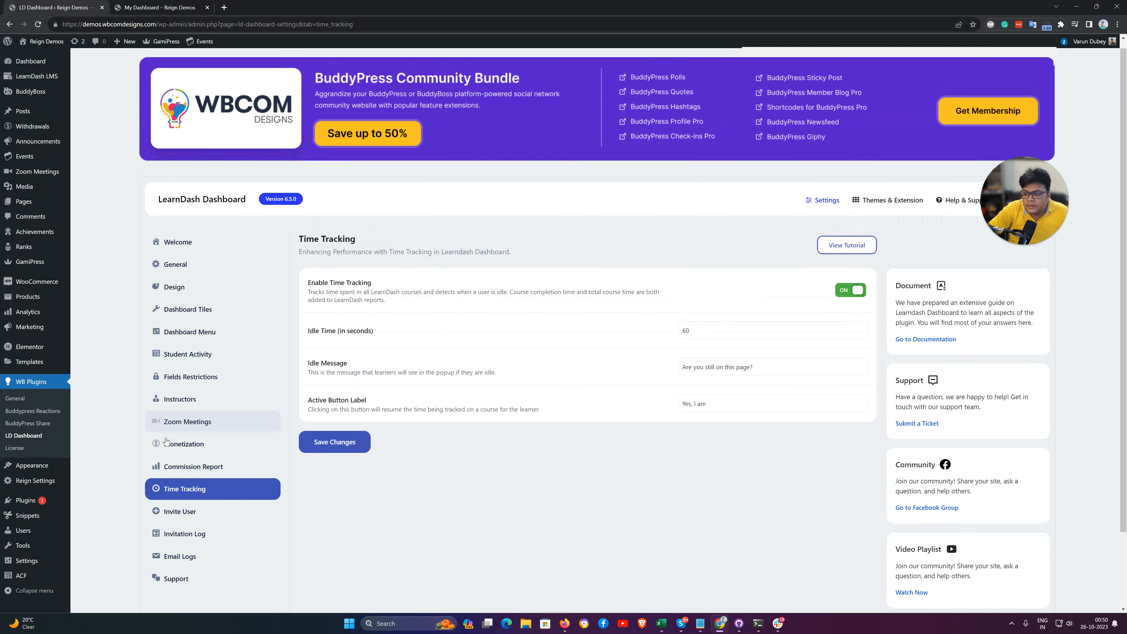
Step: Examine the Invite User settings, including the replacement patterns, the invitation subject, message and footer texts, and the invitation limit
click(178, 512)
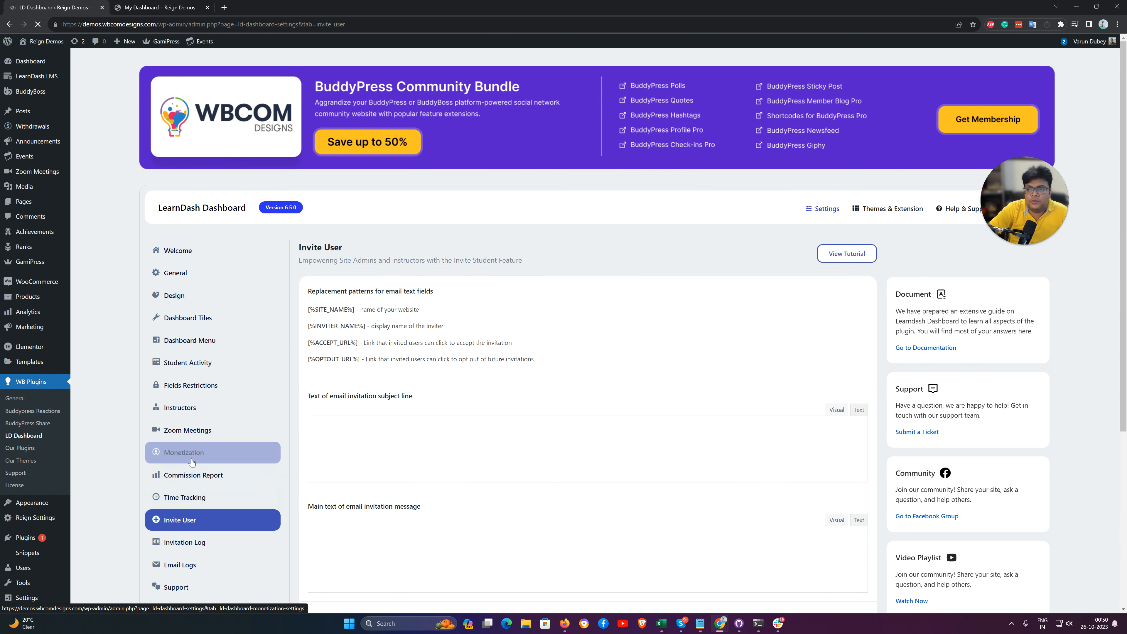
scroll(515, 364, down, 1)
scroll(515, 365, down, 1)
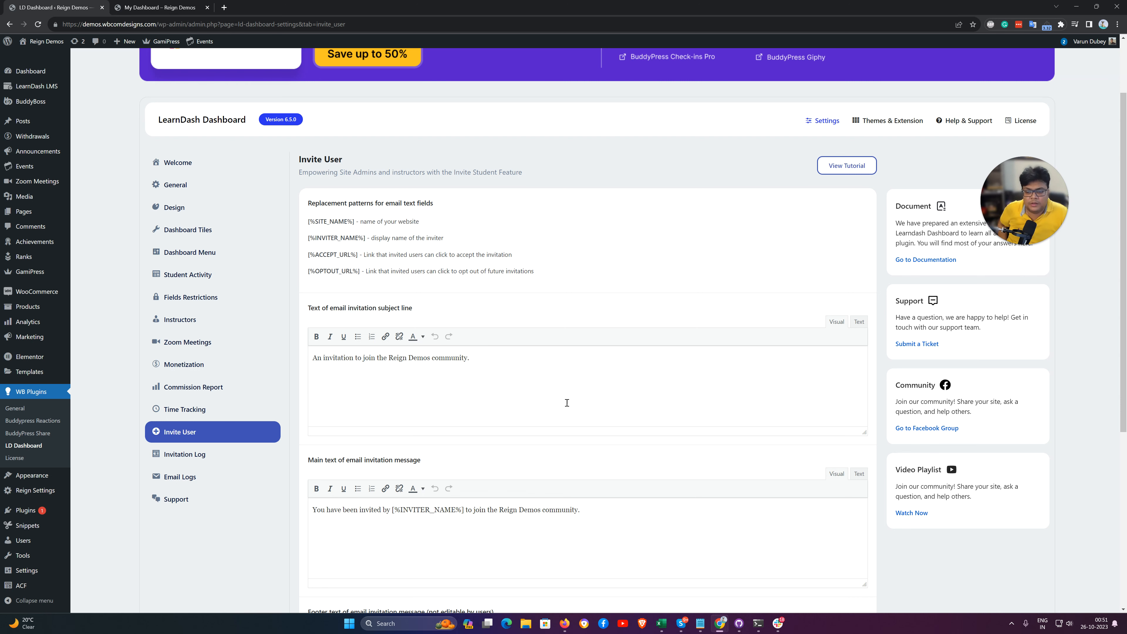
scroll(568, 408, down, 4)
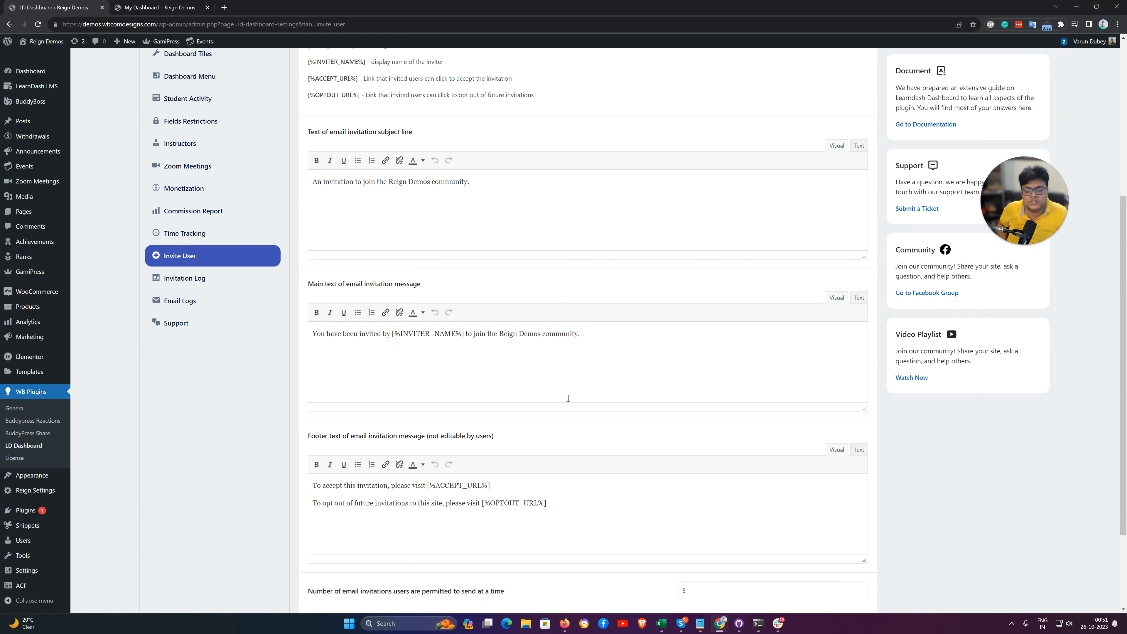
scroll(575, 286, up, 4)
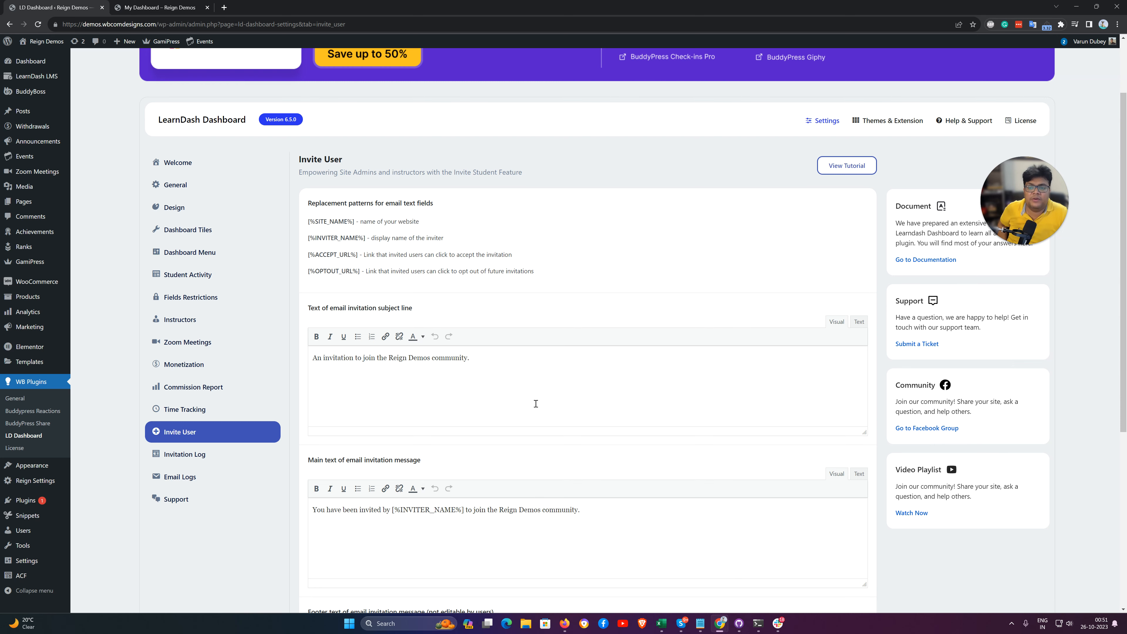
scroll(536, 404, down, 3)
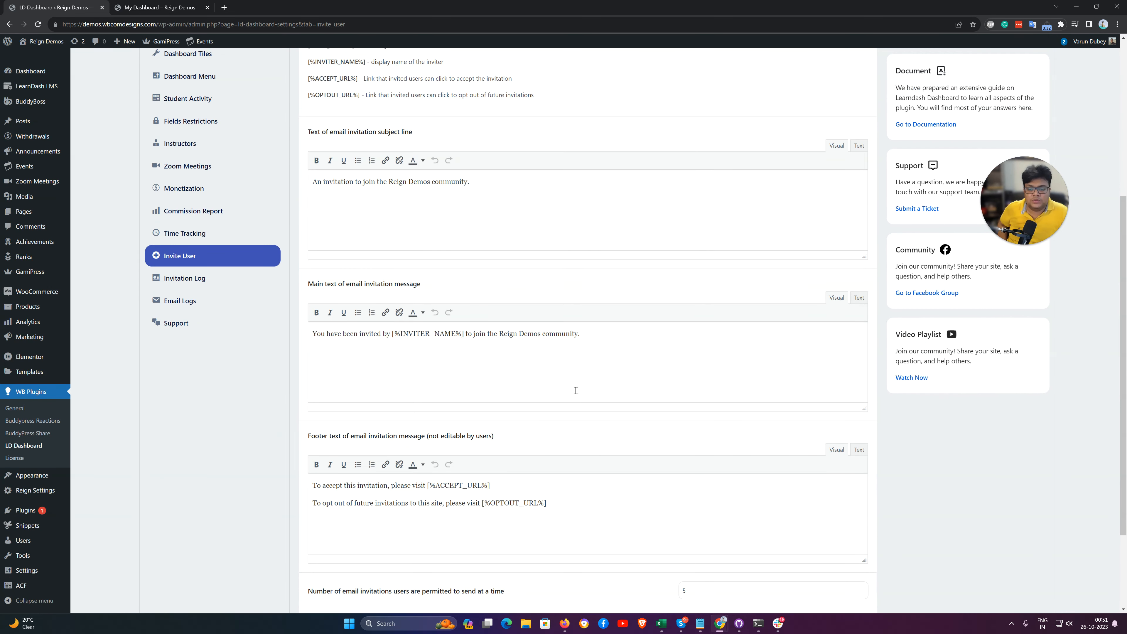
scroll(572, 283, up, 1)
scroll(569, 276, up, 1)
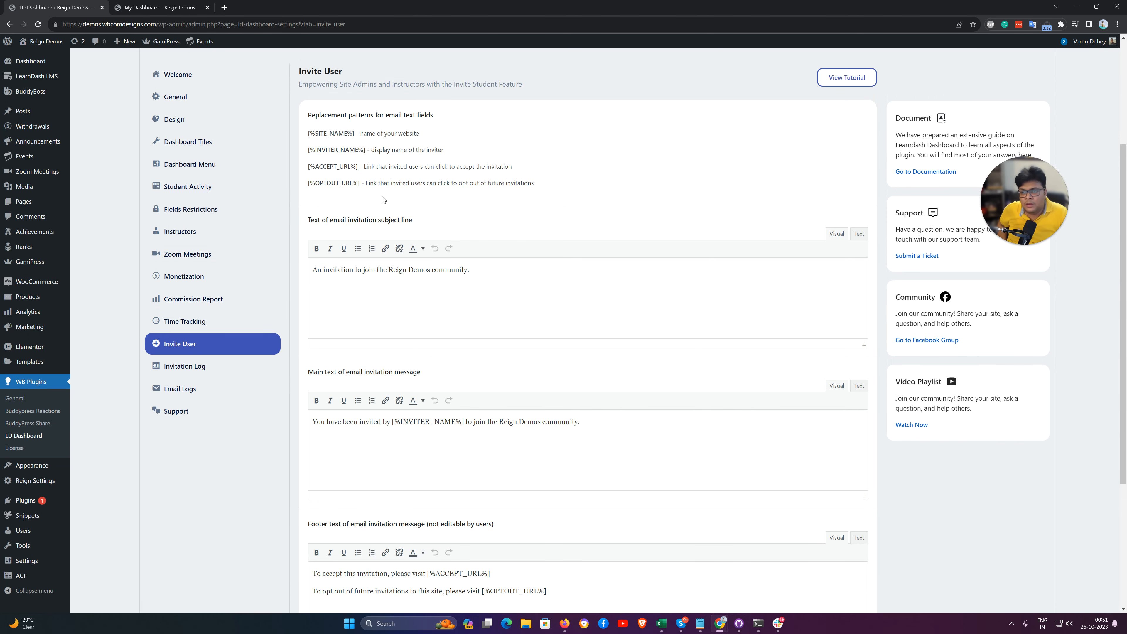
scroll(478, 222, down, 5)
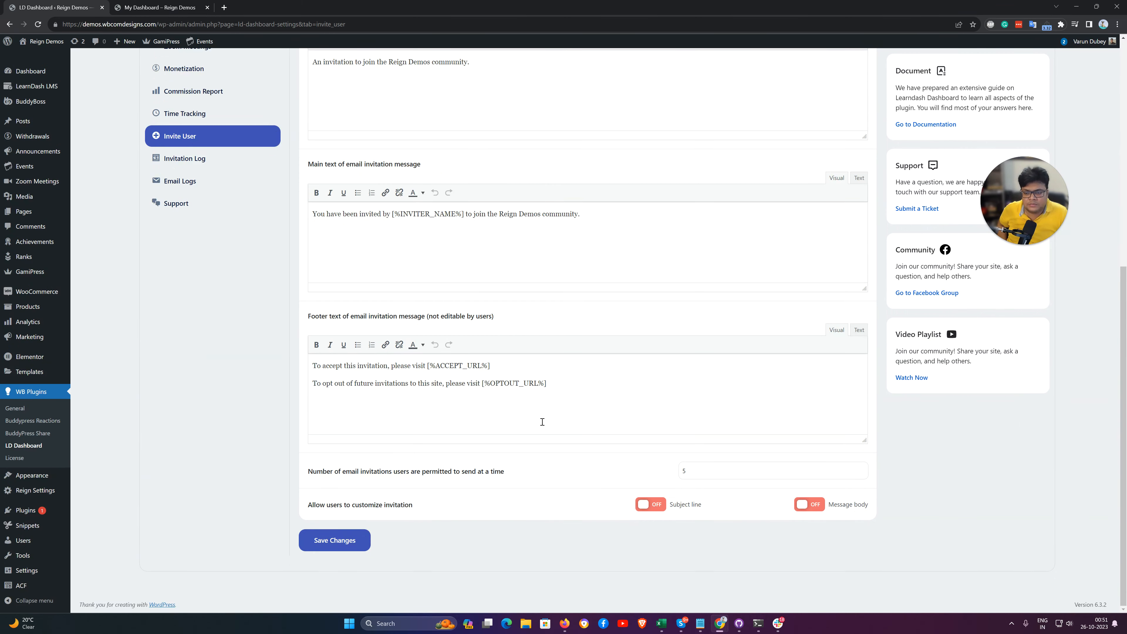
scroll(445, 143, up, 2)
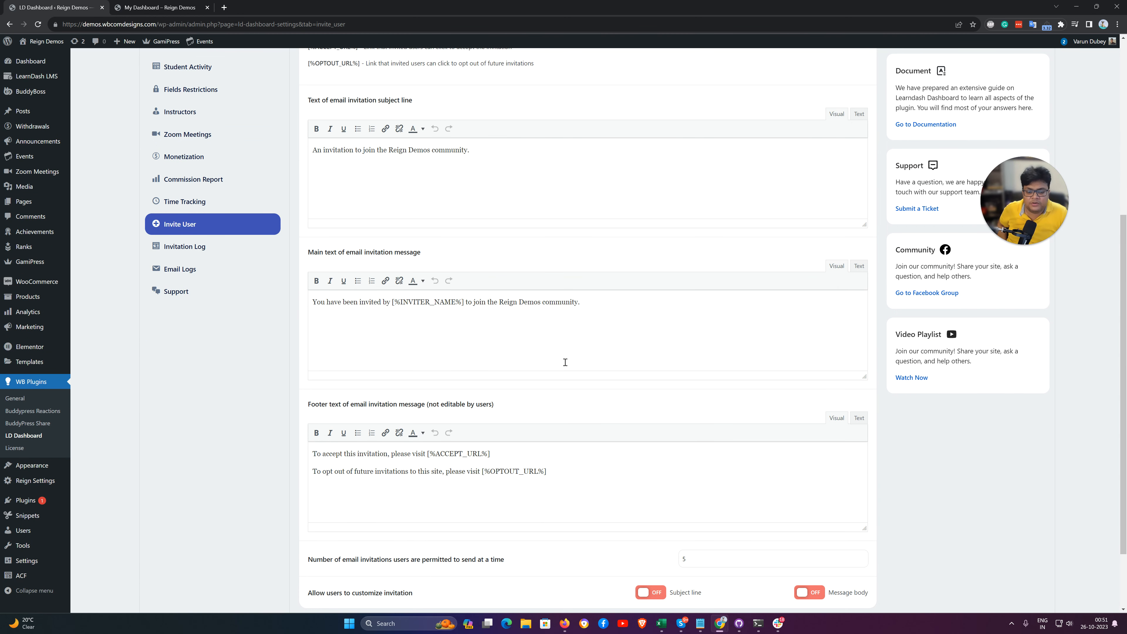
scroll(564, 362, down, 2)
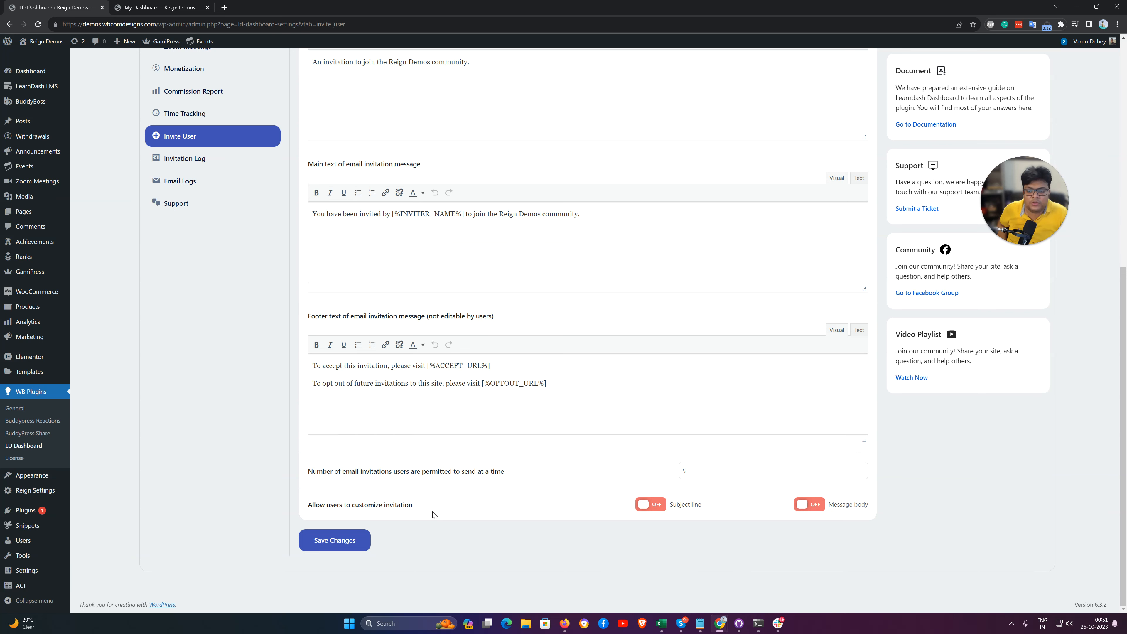
Step: Allow users to customize both the subject line and the message body of invitations, and save the changes
click(664, 506)
click(816, 507)
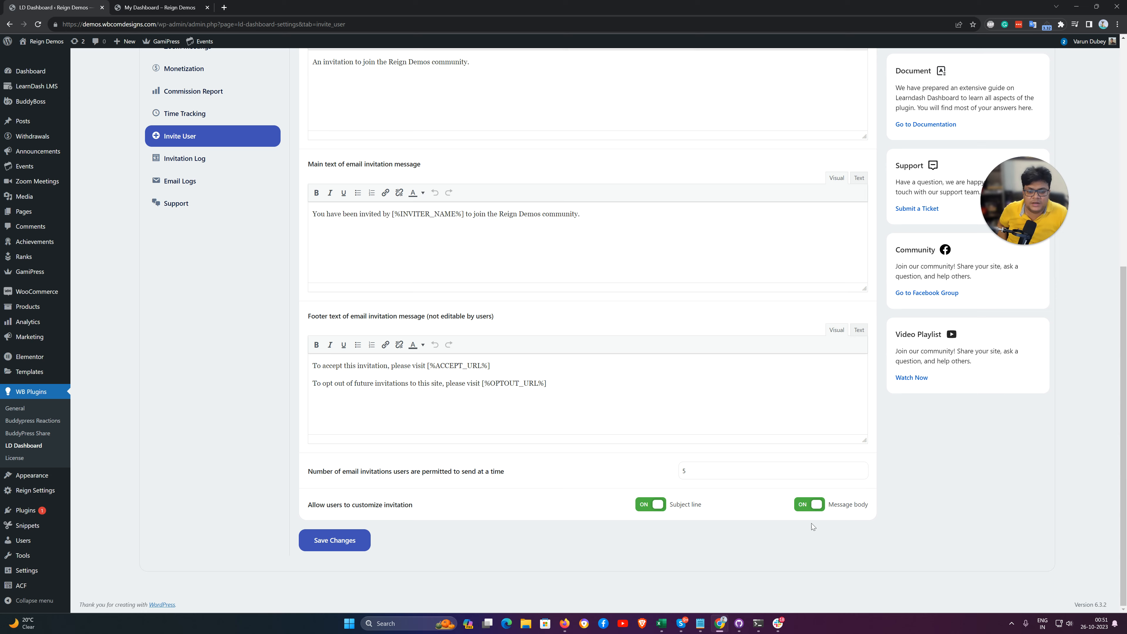
click(333, 540)
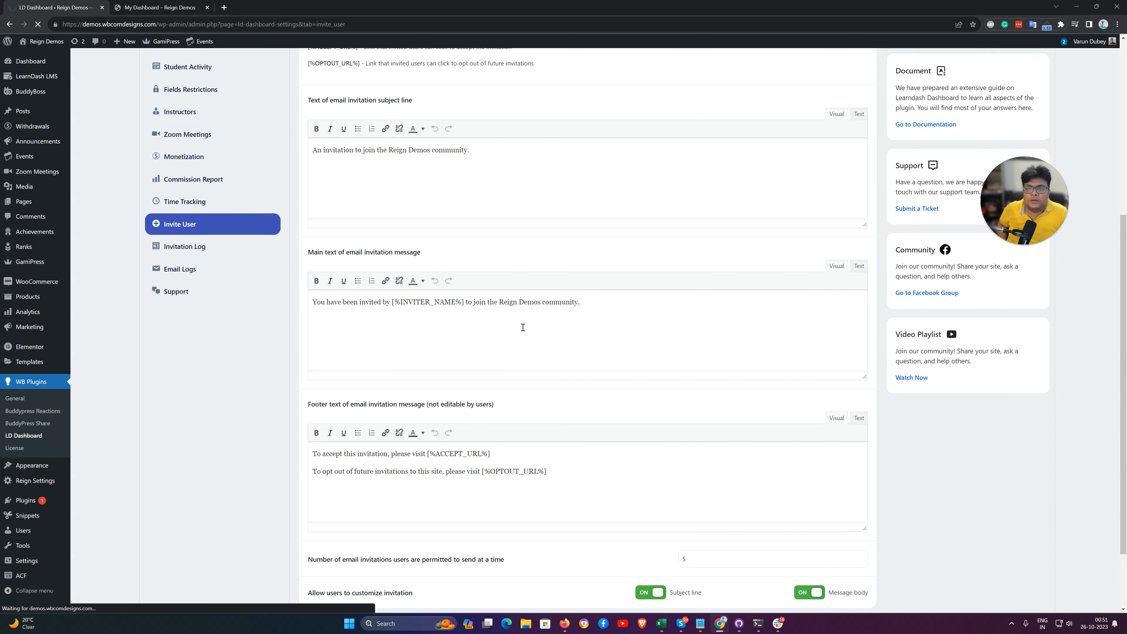
scroll(491, 194, up, 2)
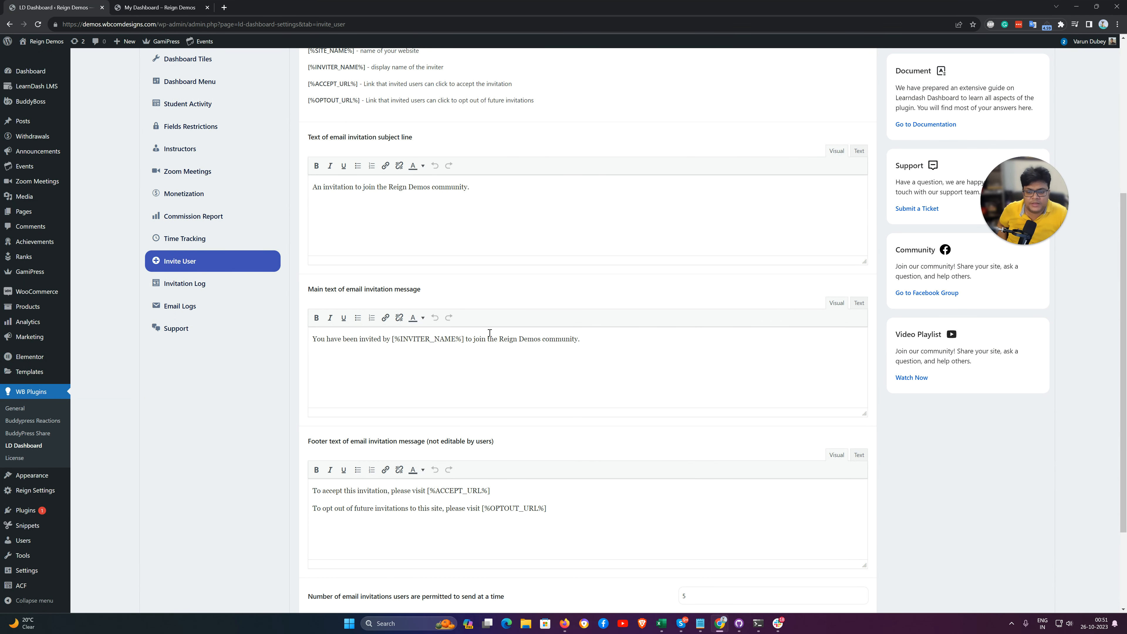
scroll(486, 304, down, 2)
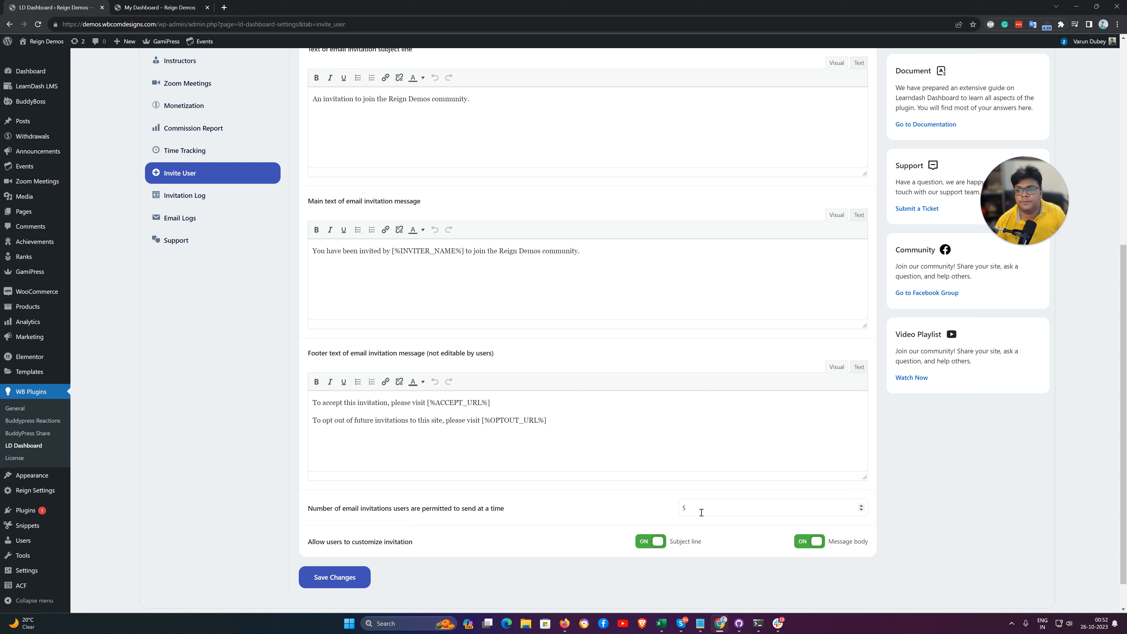
Step: View the Invitation Log and the Email Logs of the LearnDash Dashboard plugin
click(238, 197)
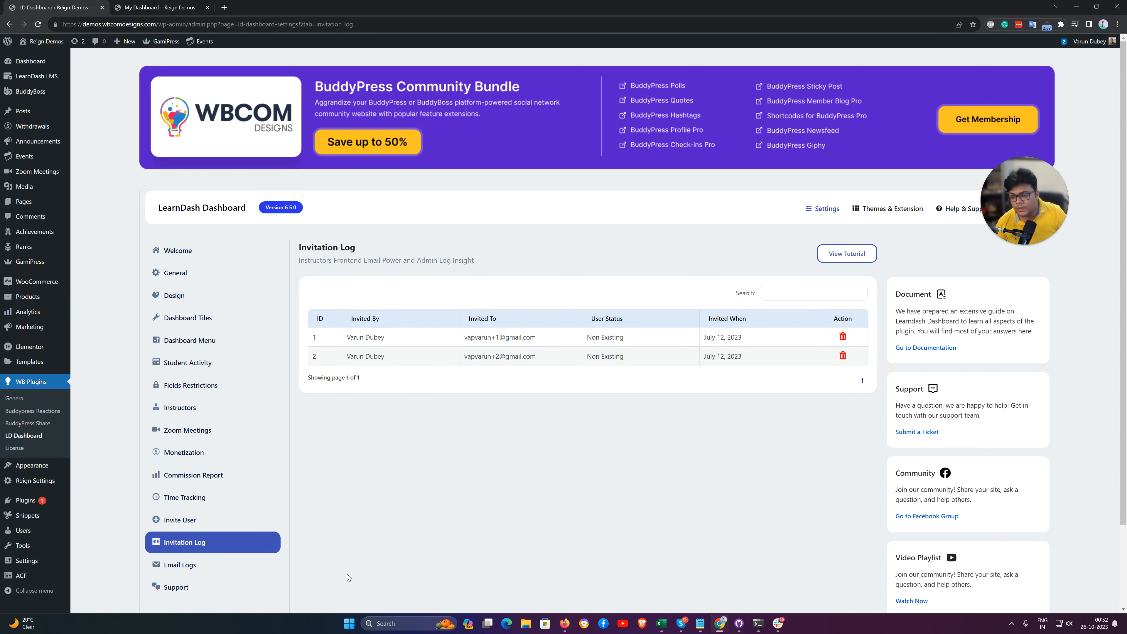
click(226, 566)
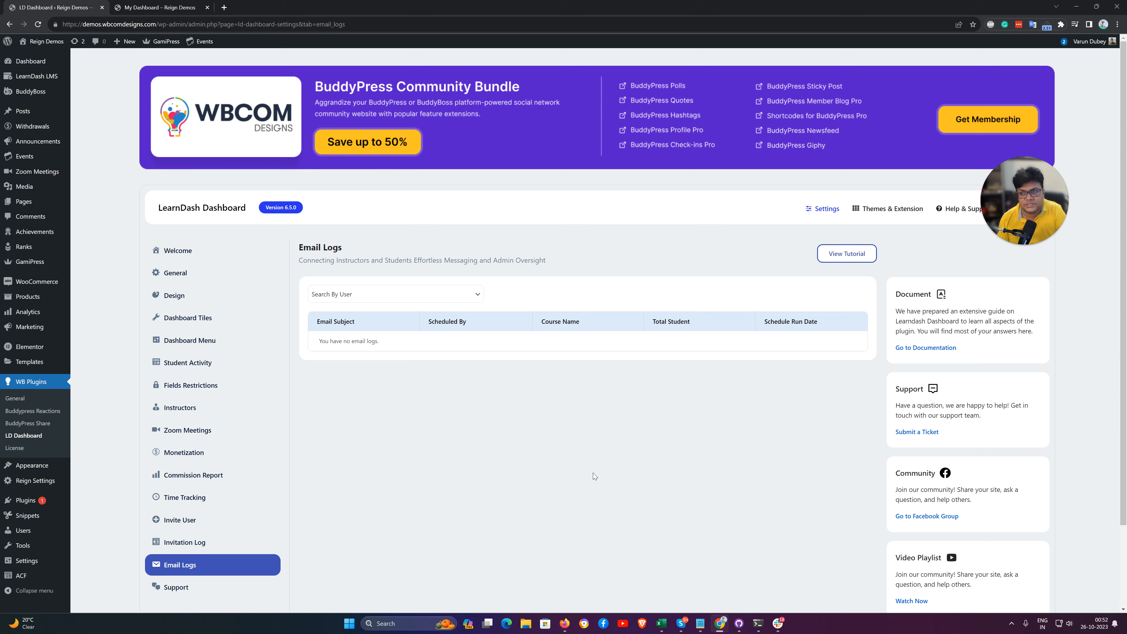
scroll(227, 525, down, 2)
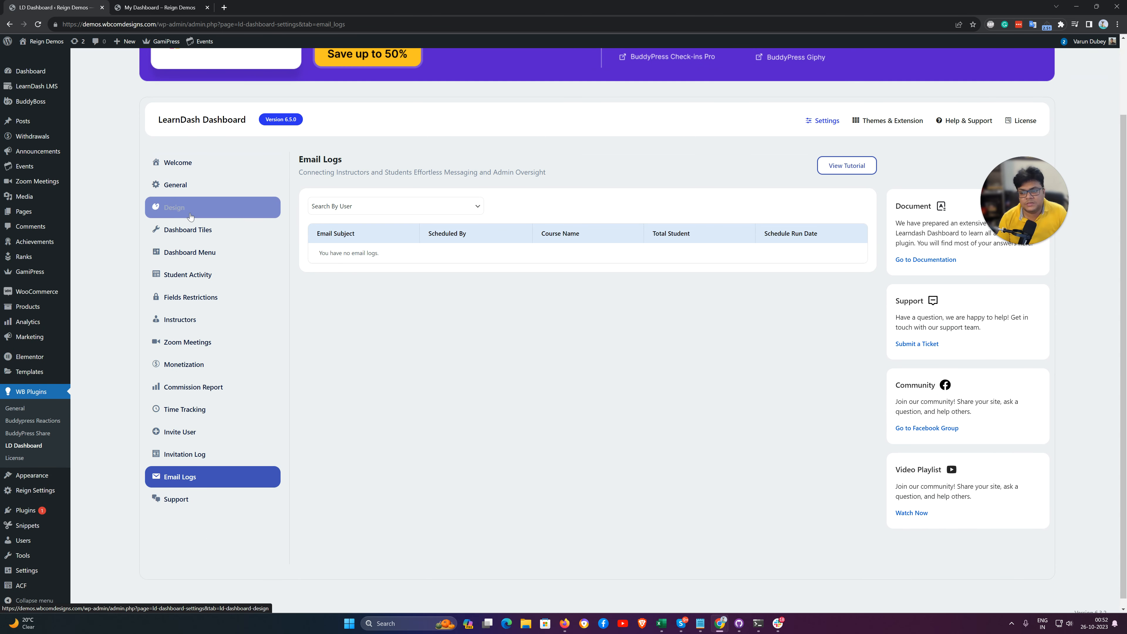
Step: Switch to the frontend My Dashboard page, expand the Reports section and look through the menu items in each section
click(162, 5)
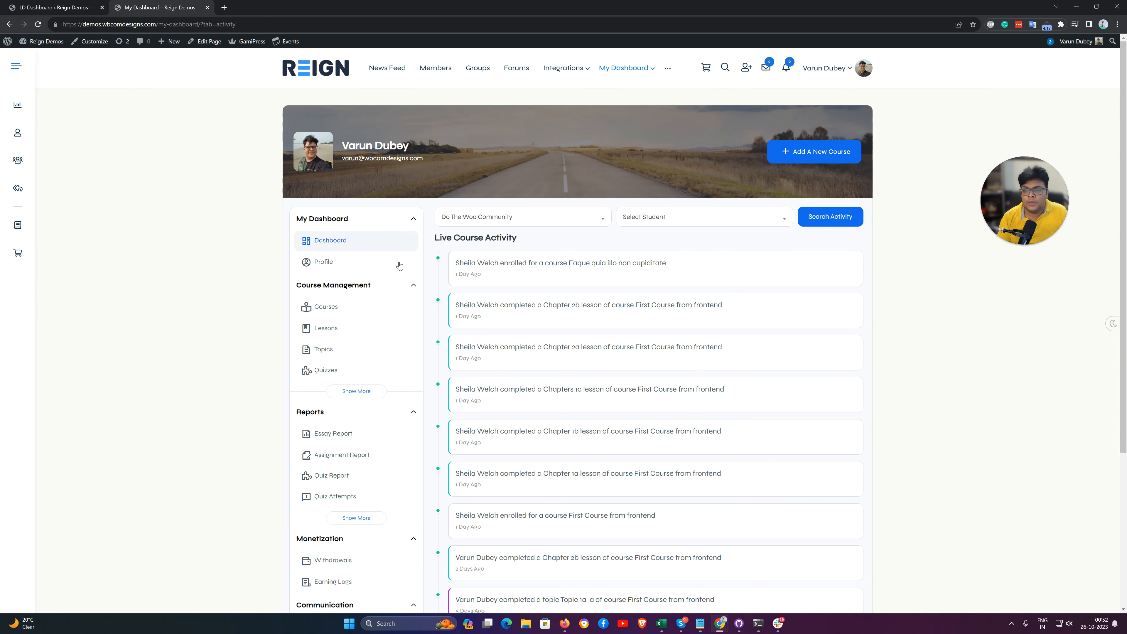
scroll(335, 373, down, 4)
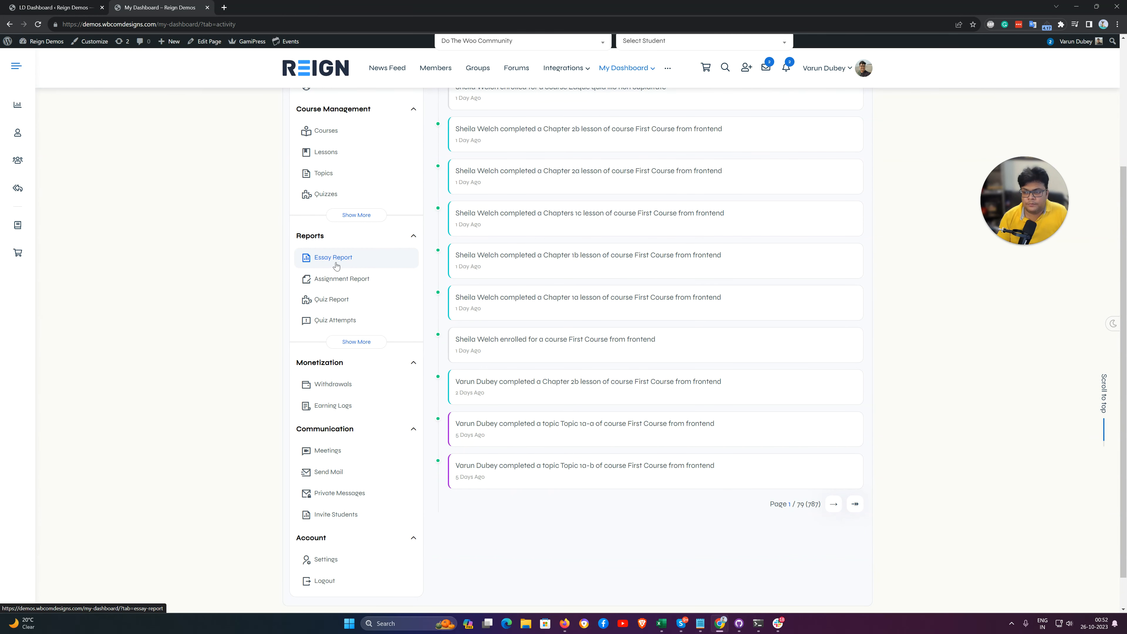
click(355, 340)
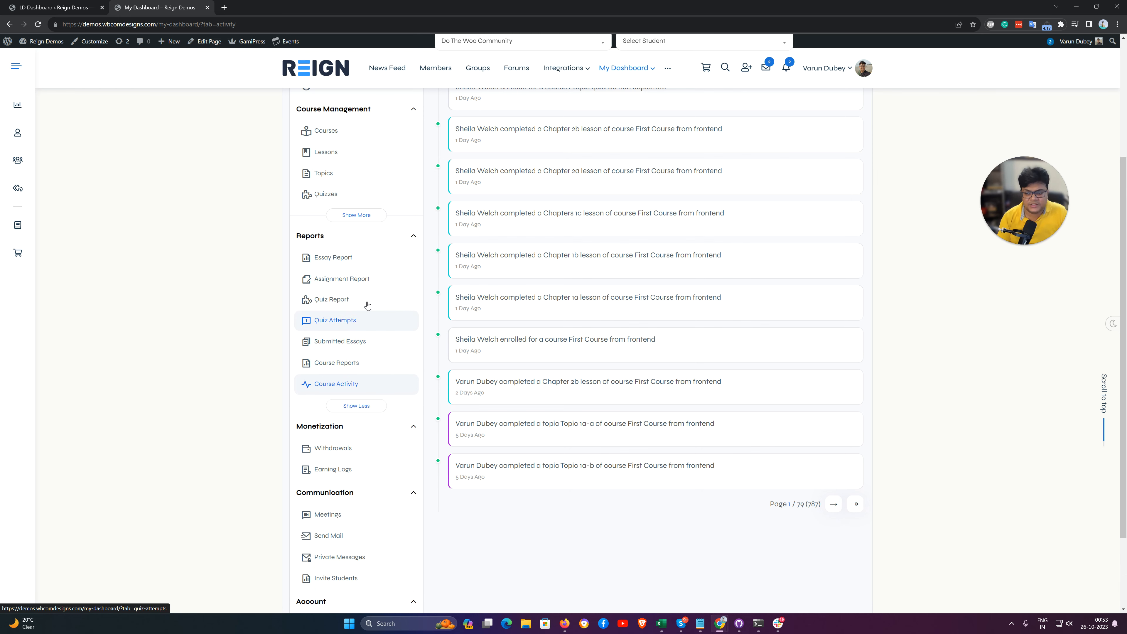
scroll(360, 346, down, 2)
scroll(337, 369, down, 1)
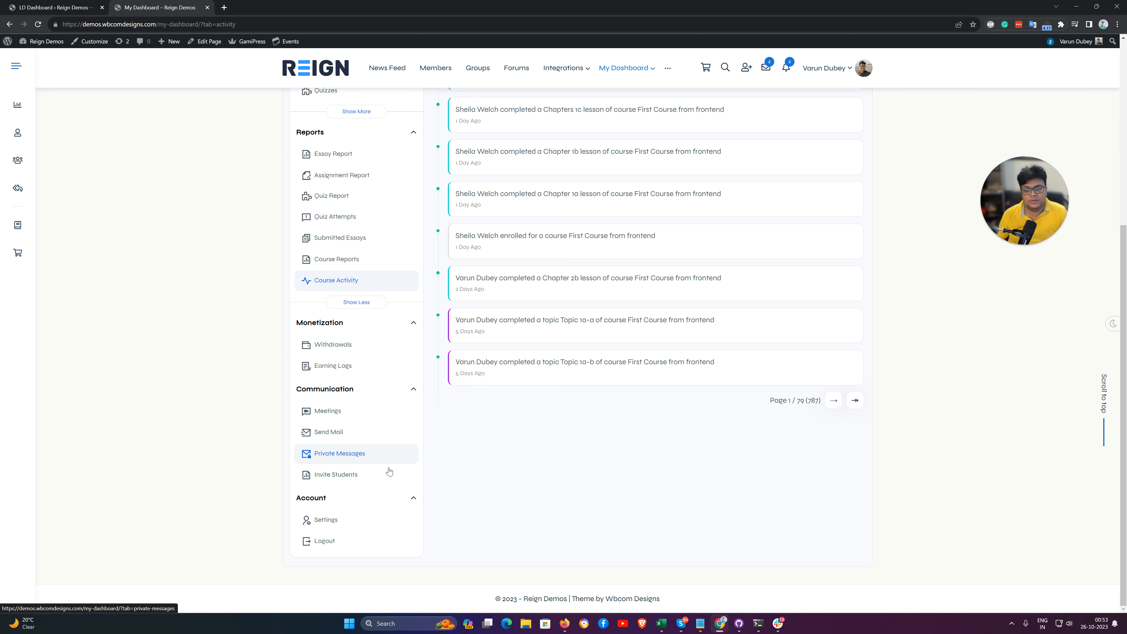
scroll(332, 486, up, 1)
scroll(332, 484, up, 1)
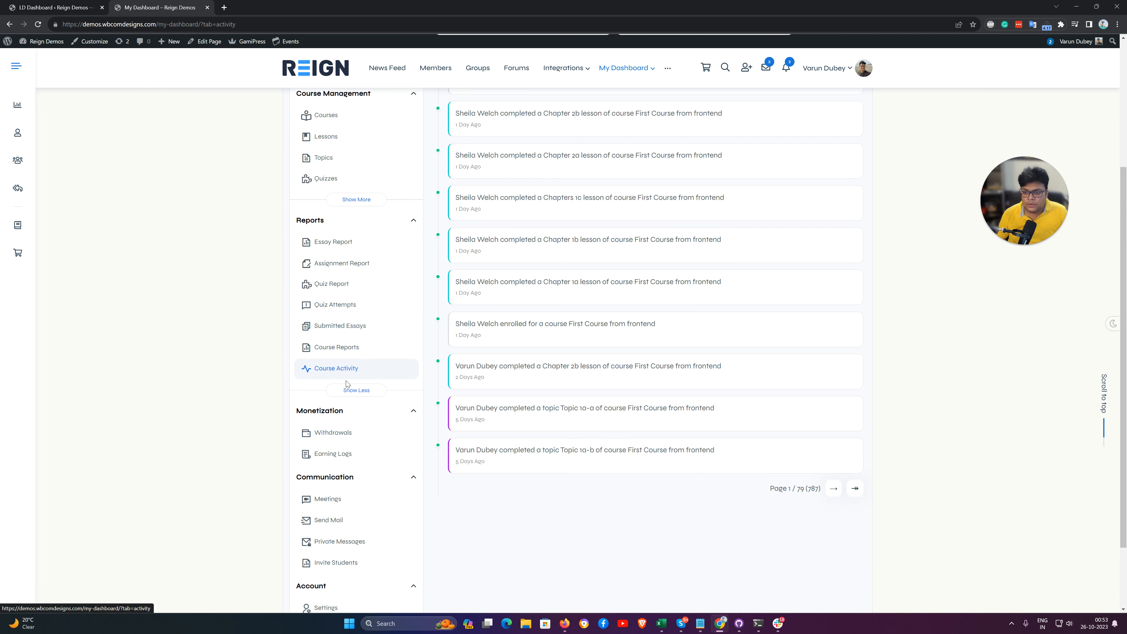